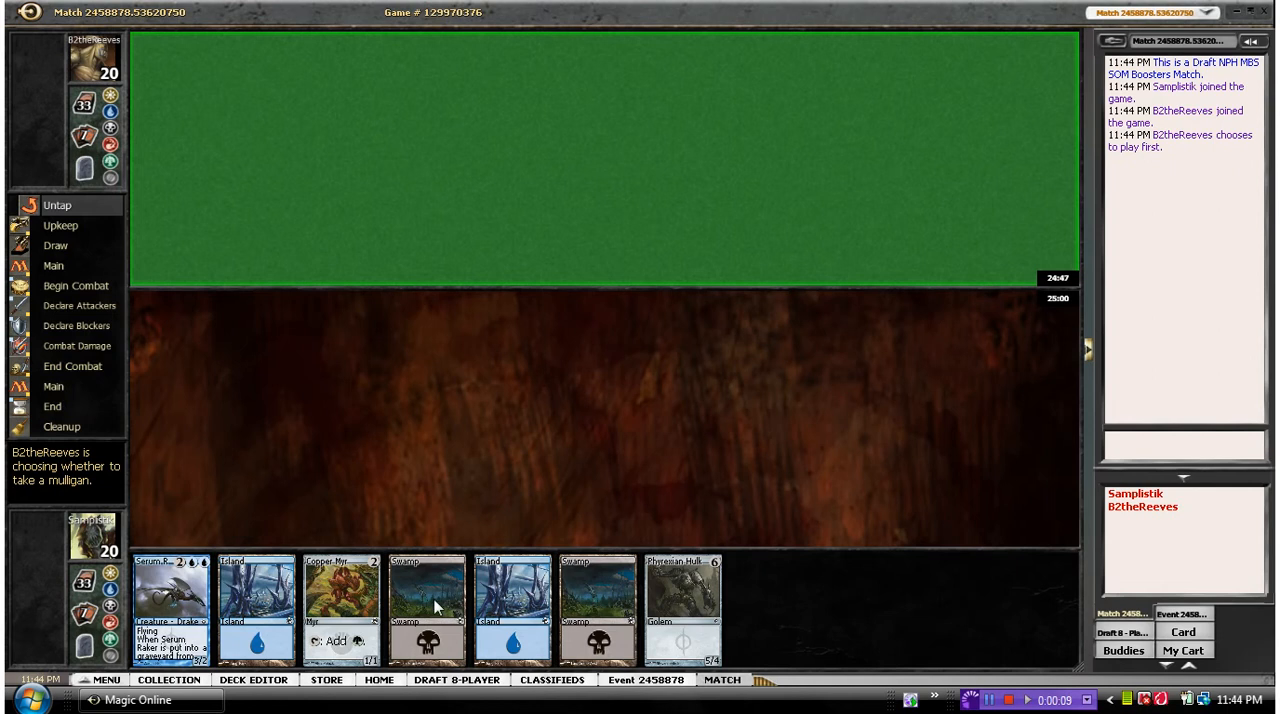
Rearrange the opening hand so Island, Serum Raker and Phyrexian Hulk sit together.
drag(540, 635, 408, 600)
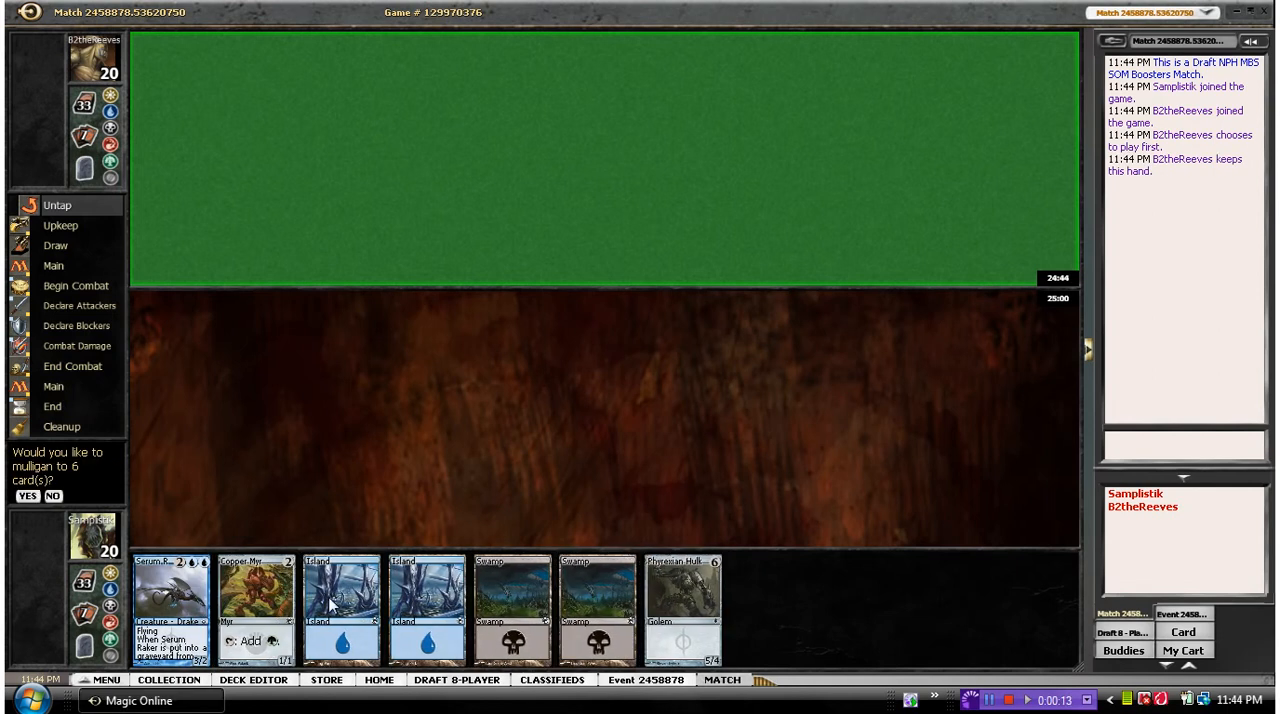
mouse_move(165, 590)
mouse_down()
mouse_move(450, 608)
mouse_move(425, 600)
mouse_up()
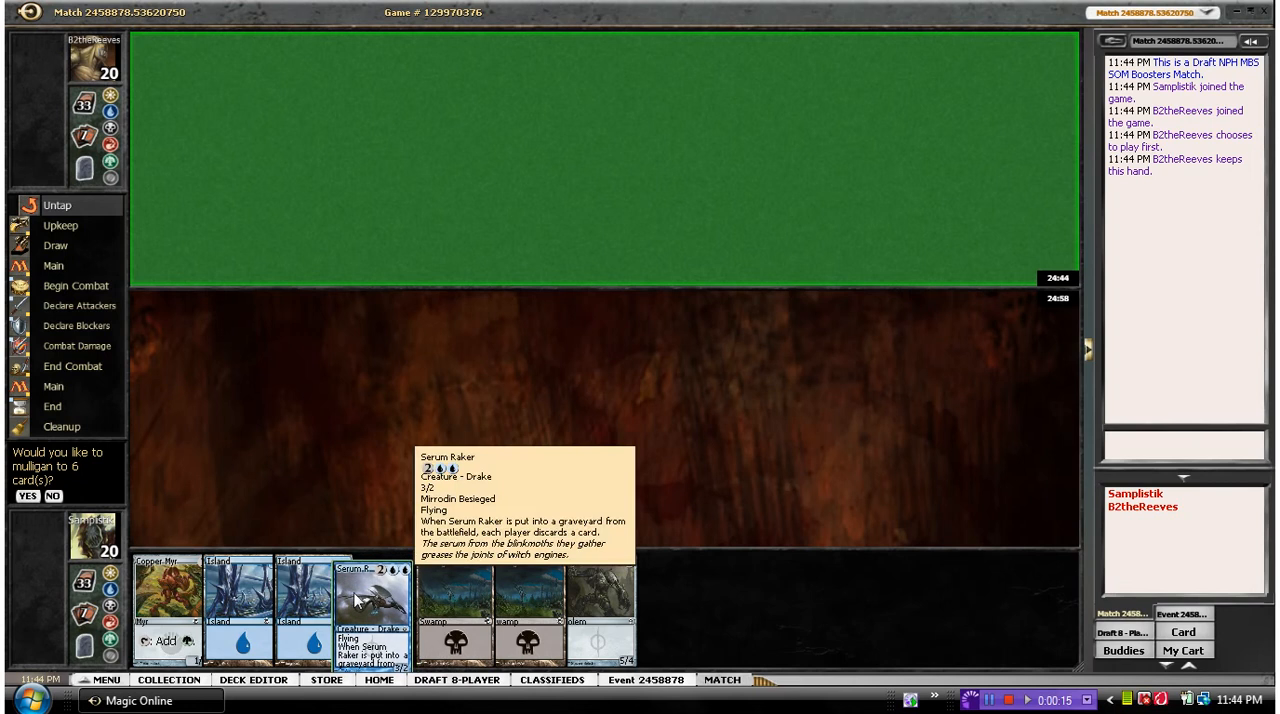
drag(693, 600, 492, 598)
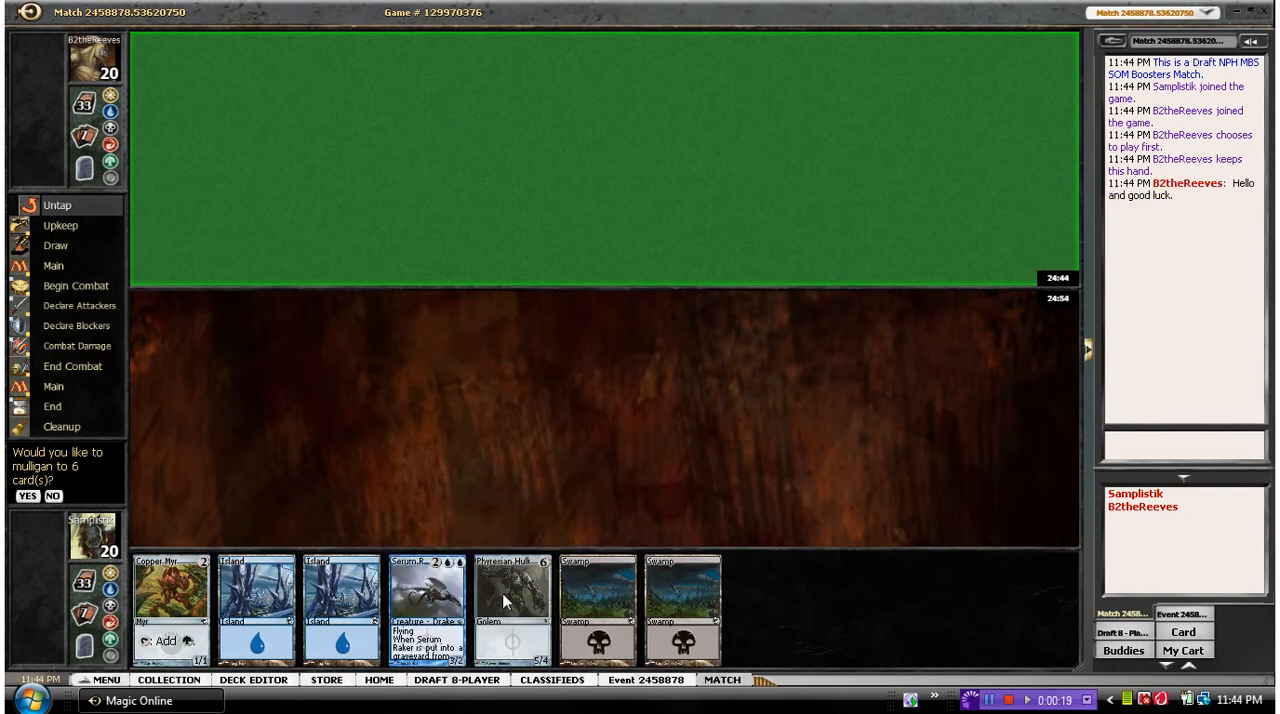
Send a smiley quick-chat greeting and keep the opening hand without a mulligan.
right_click(1189, 452)
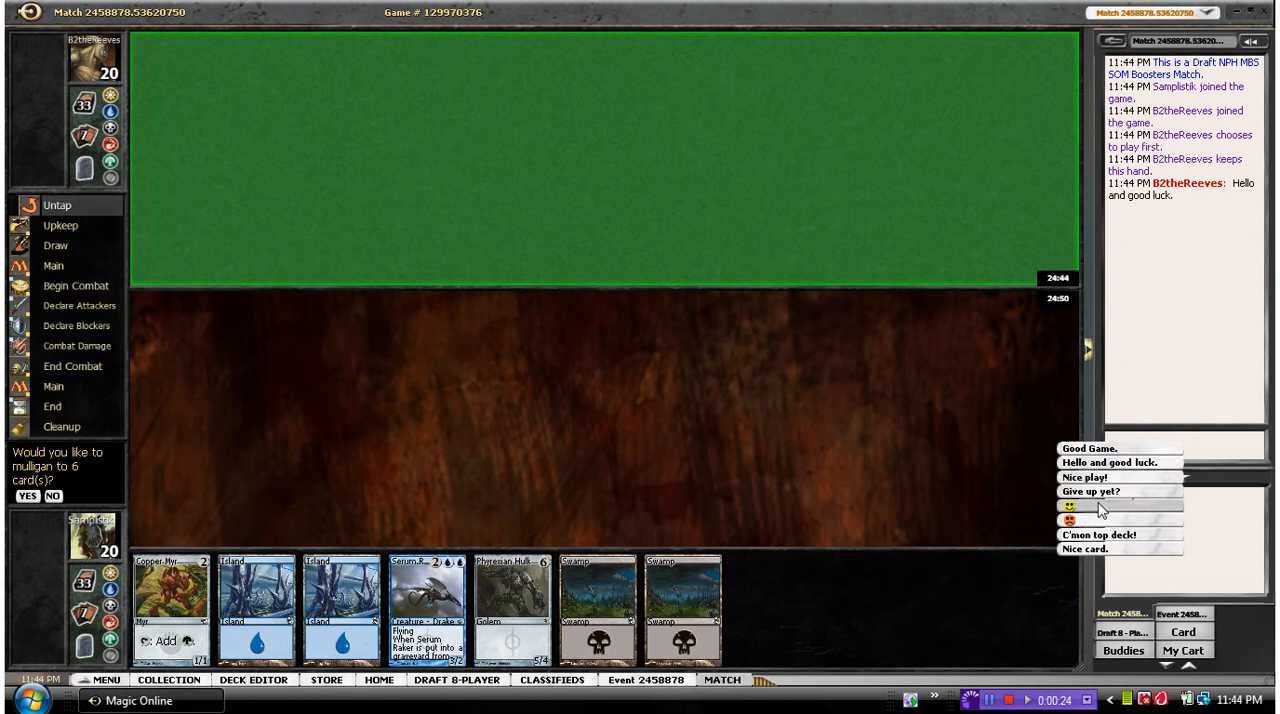
click(1101, 507)
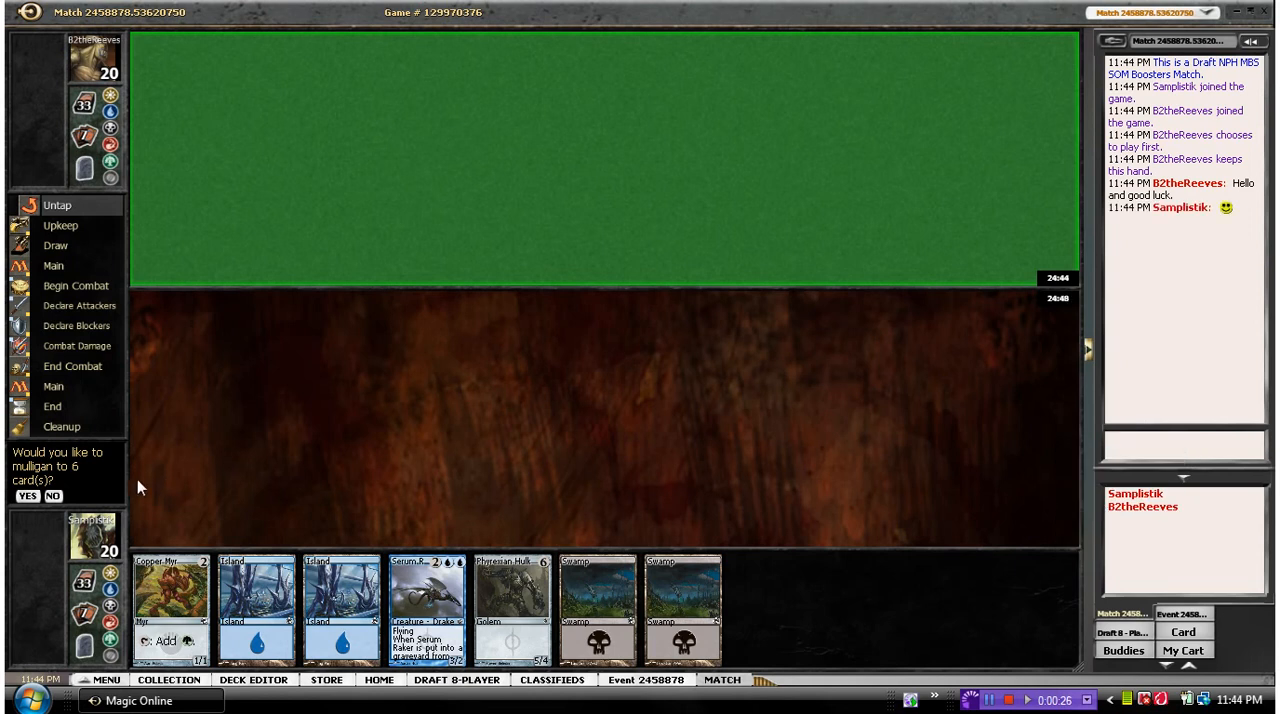
click(53, 496)
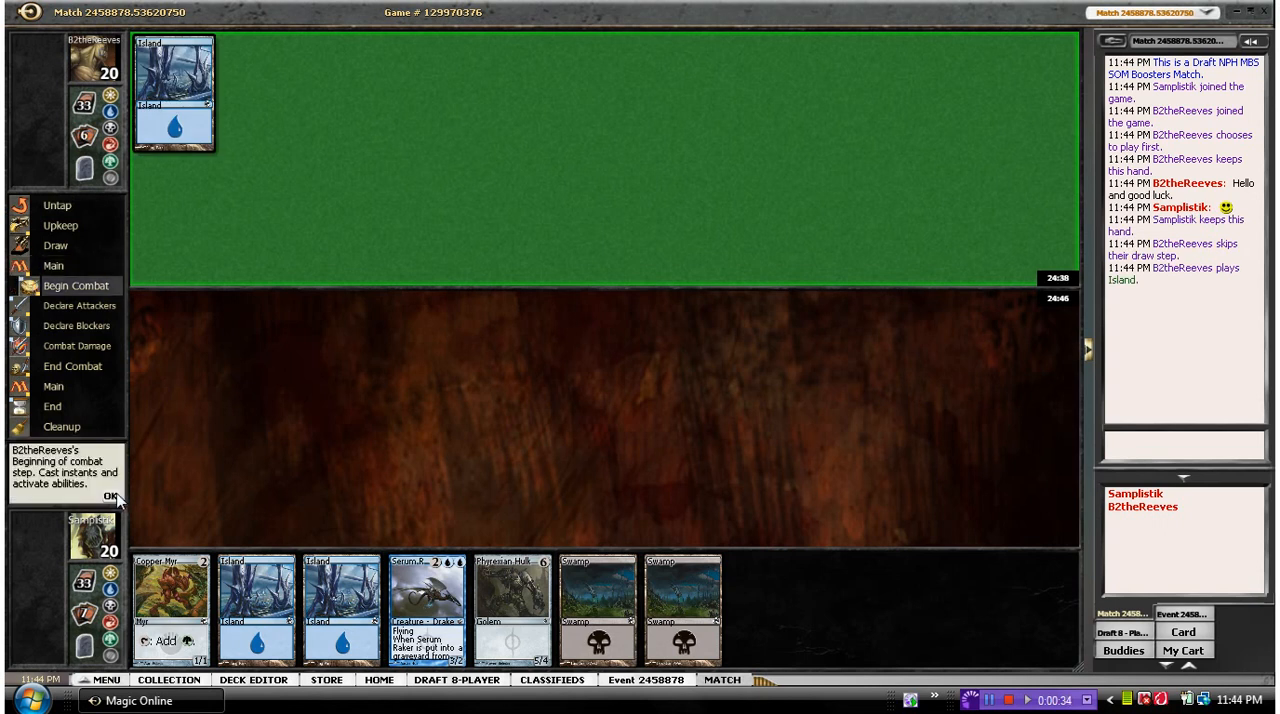
Play an Island on turn one and pass the turn without attacking.
click(112, 496)
click(112, 496)
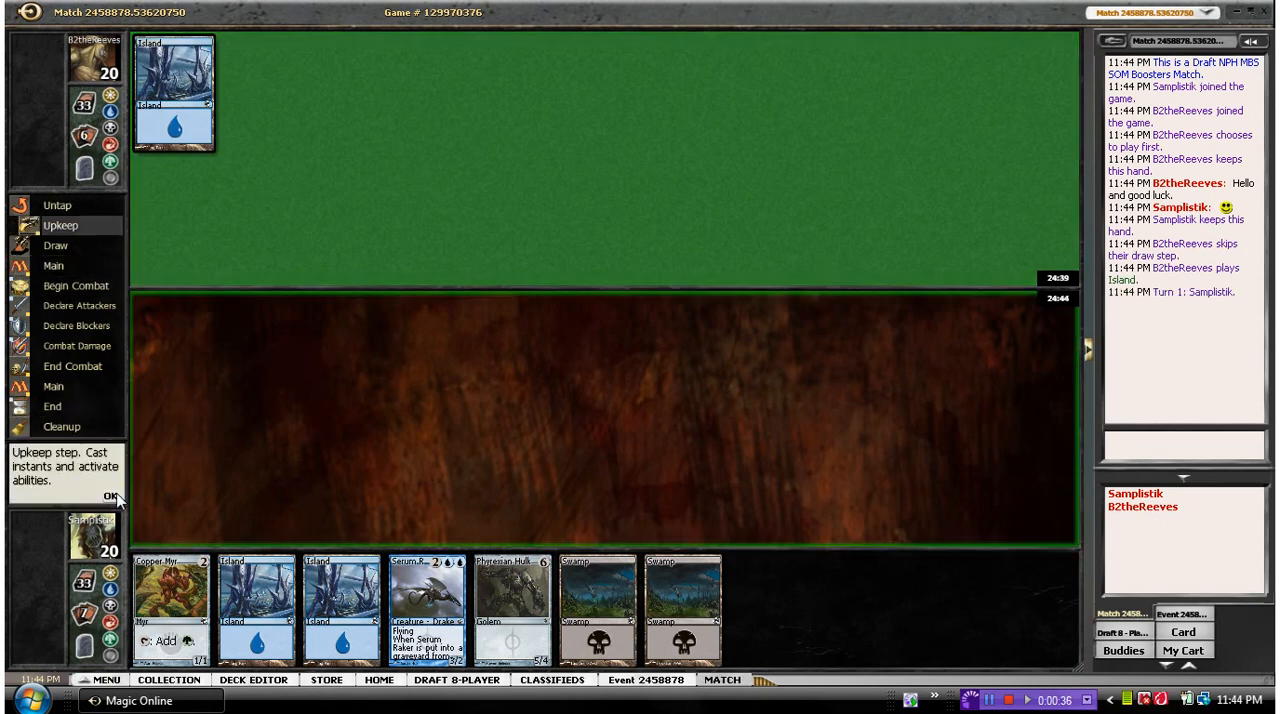
click(112, 496)
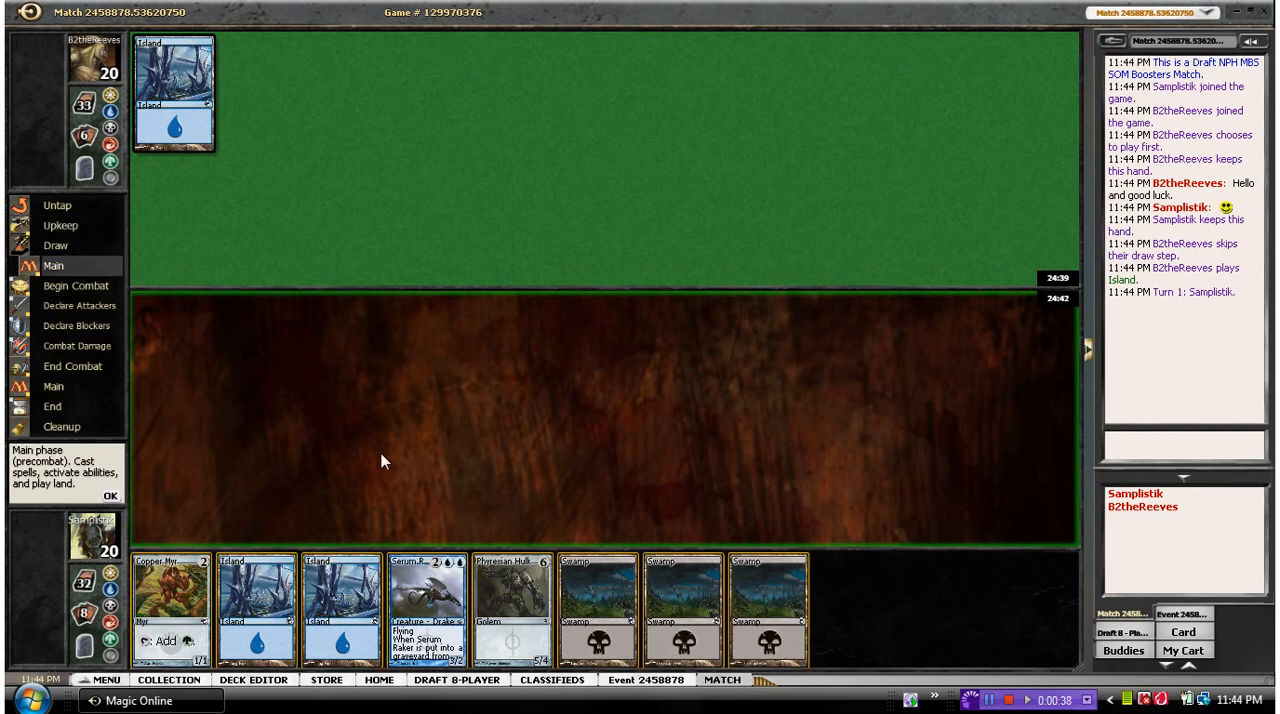
double_click(260, 595)
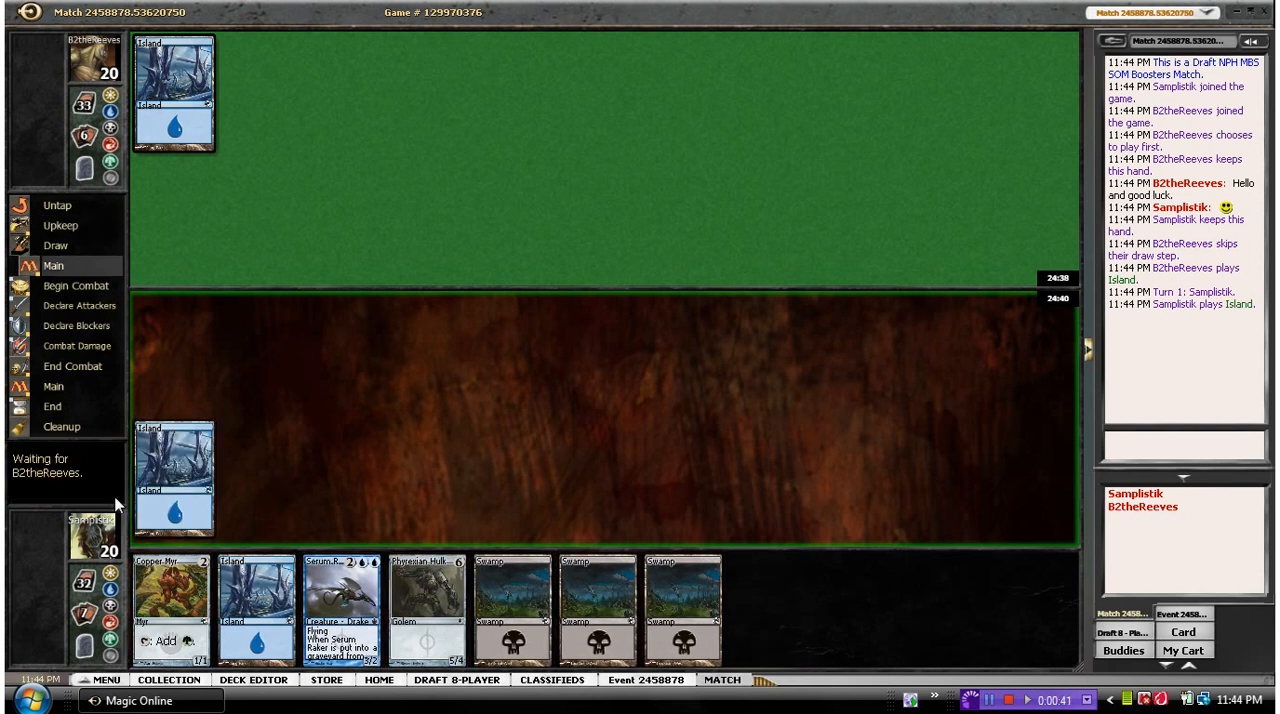
click(112, 496)
click(112, 496)
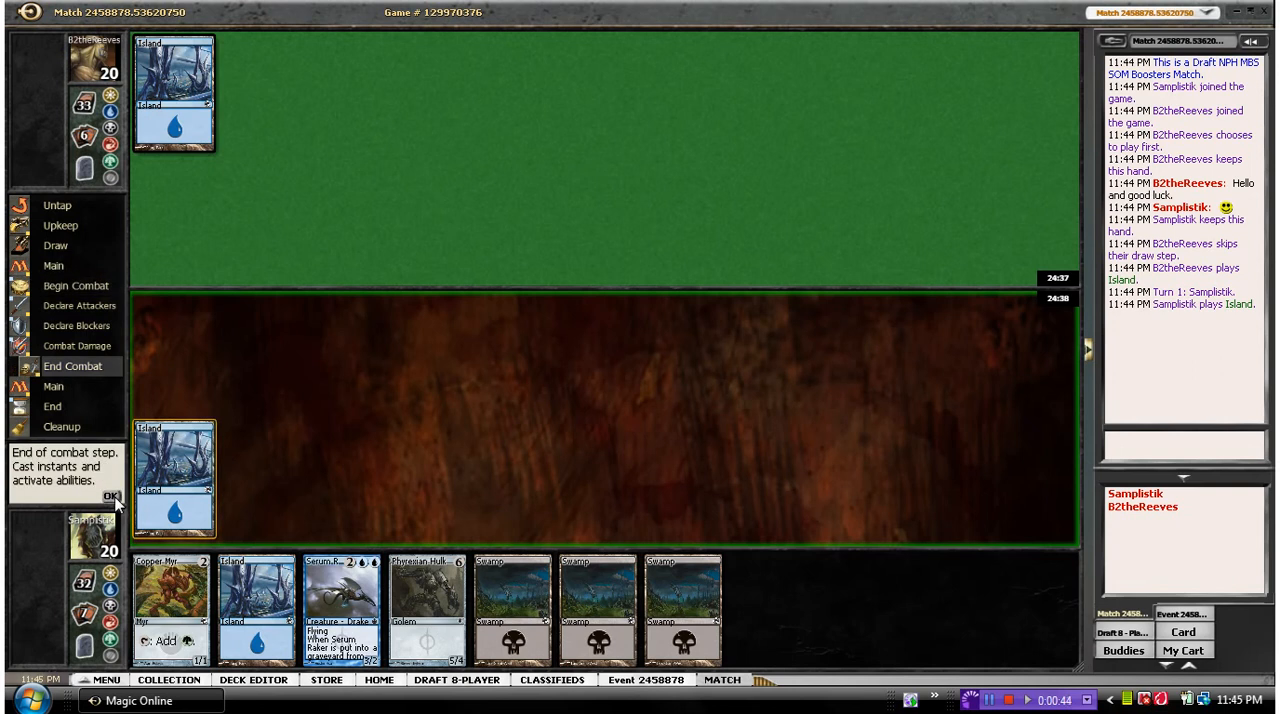
click(112, 496)
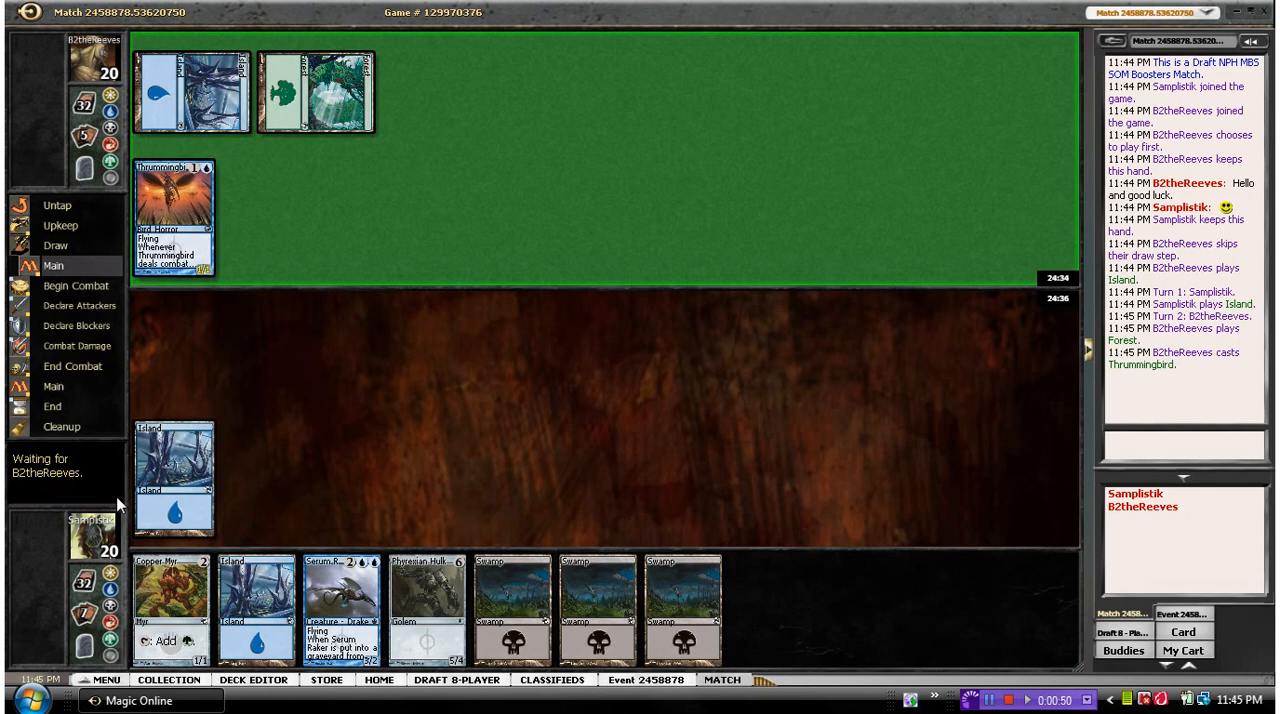
After the opponent's turn, play a Swamp, cast Copper Myr and pass the turn.
click(112, 496)
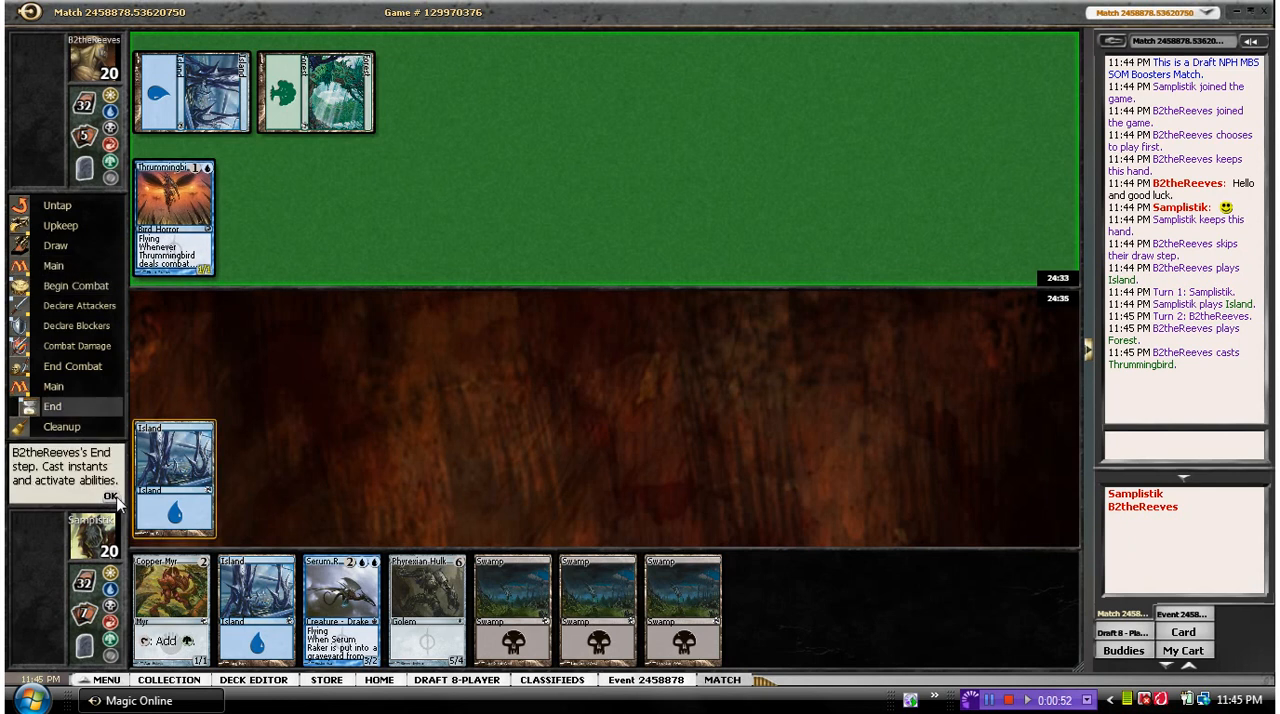
click(111, 496)
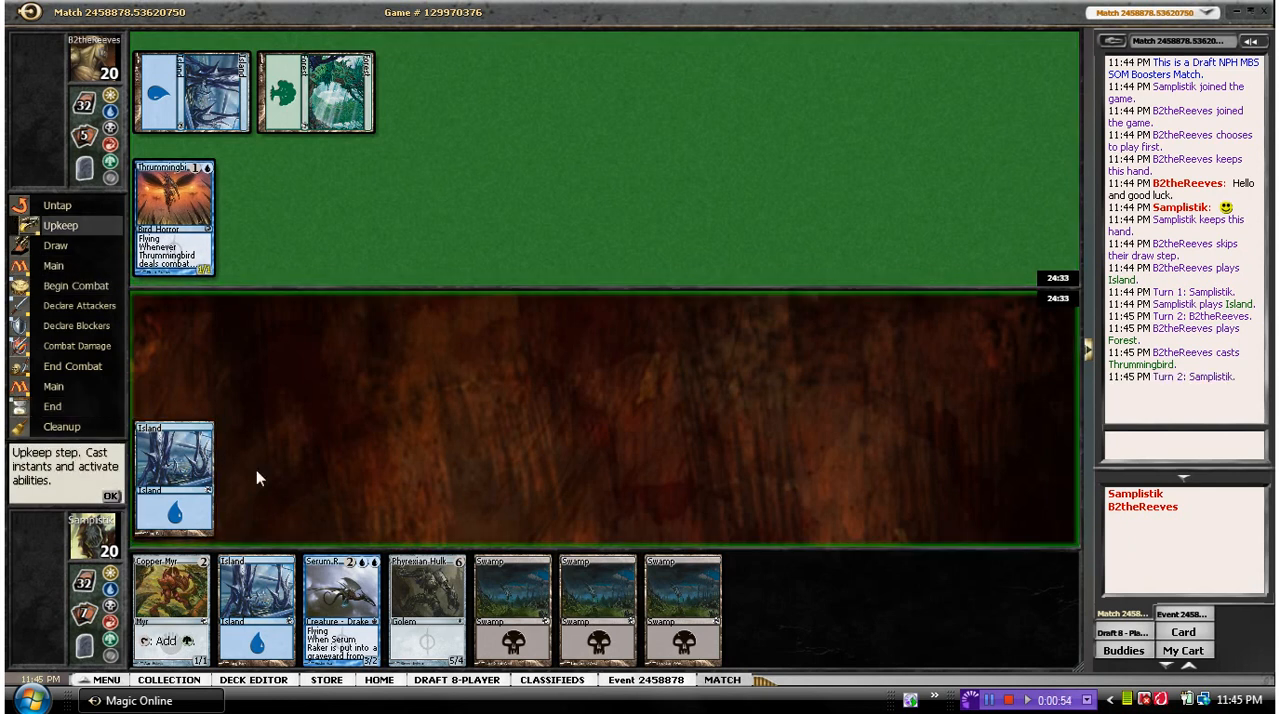
double_click(515, 605)
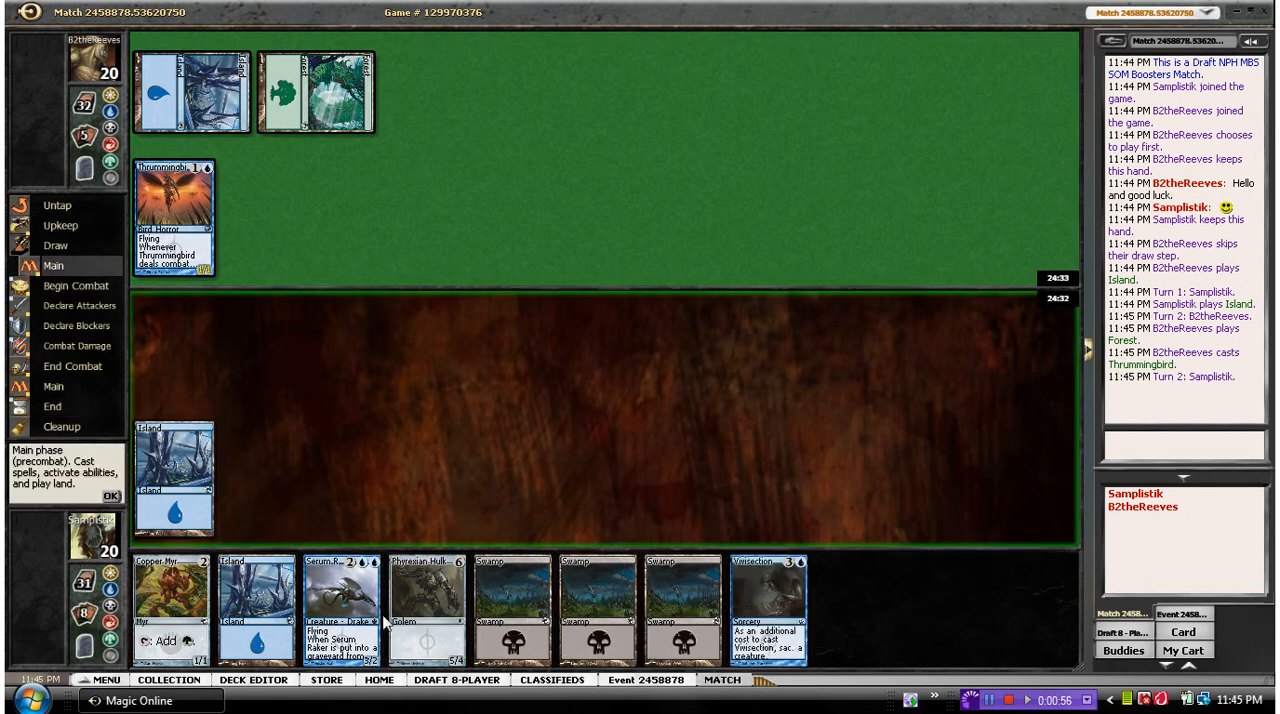
double_click(183, 592)
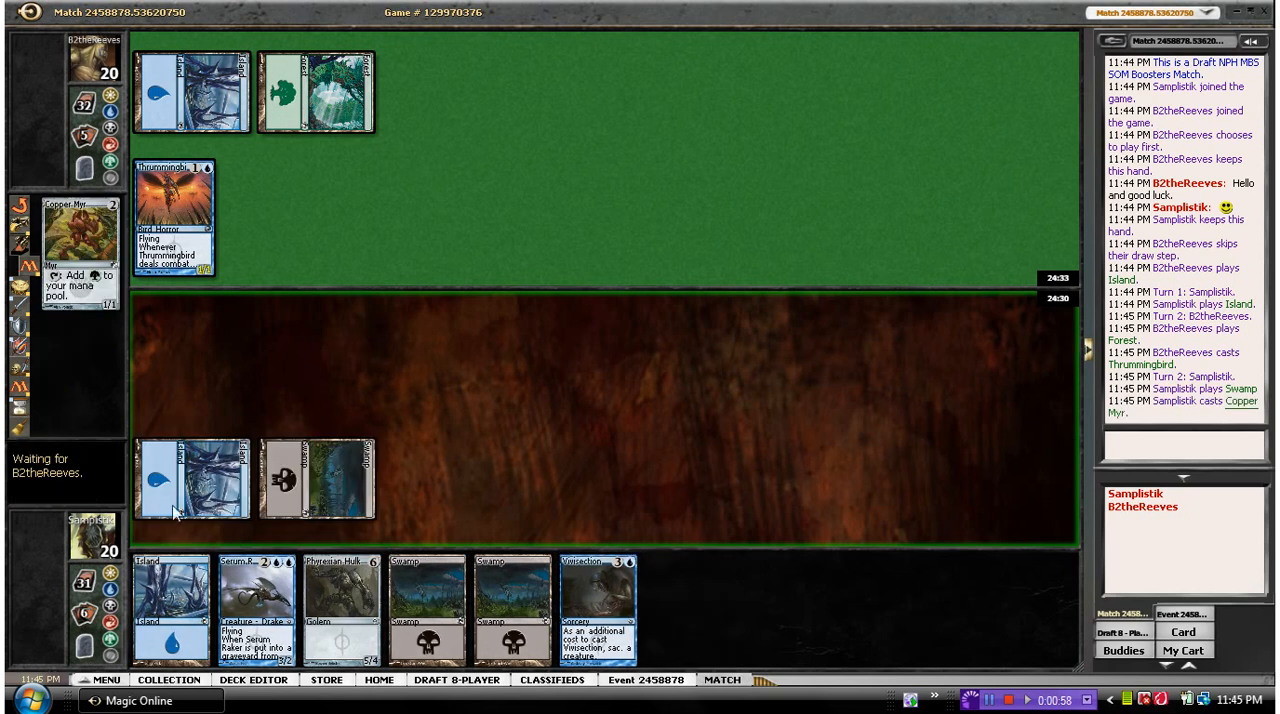
click(111, 496)
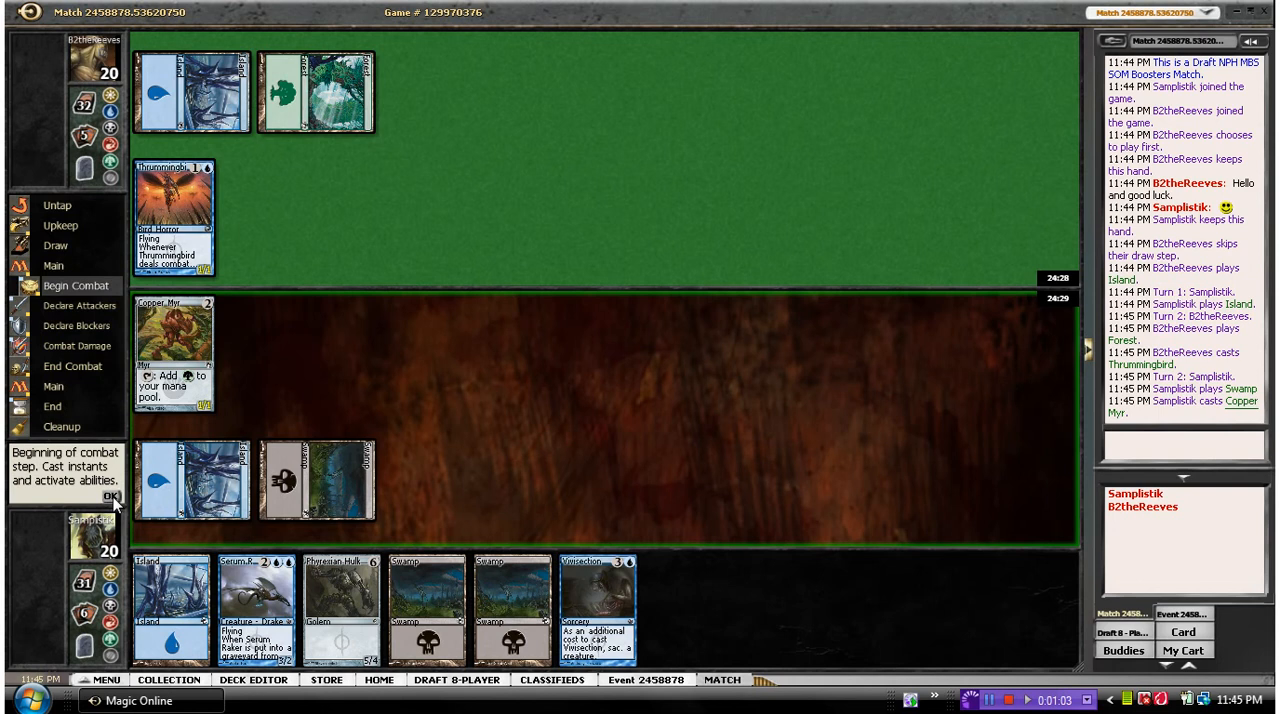
click(111, 496)
click(111, 496)
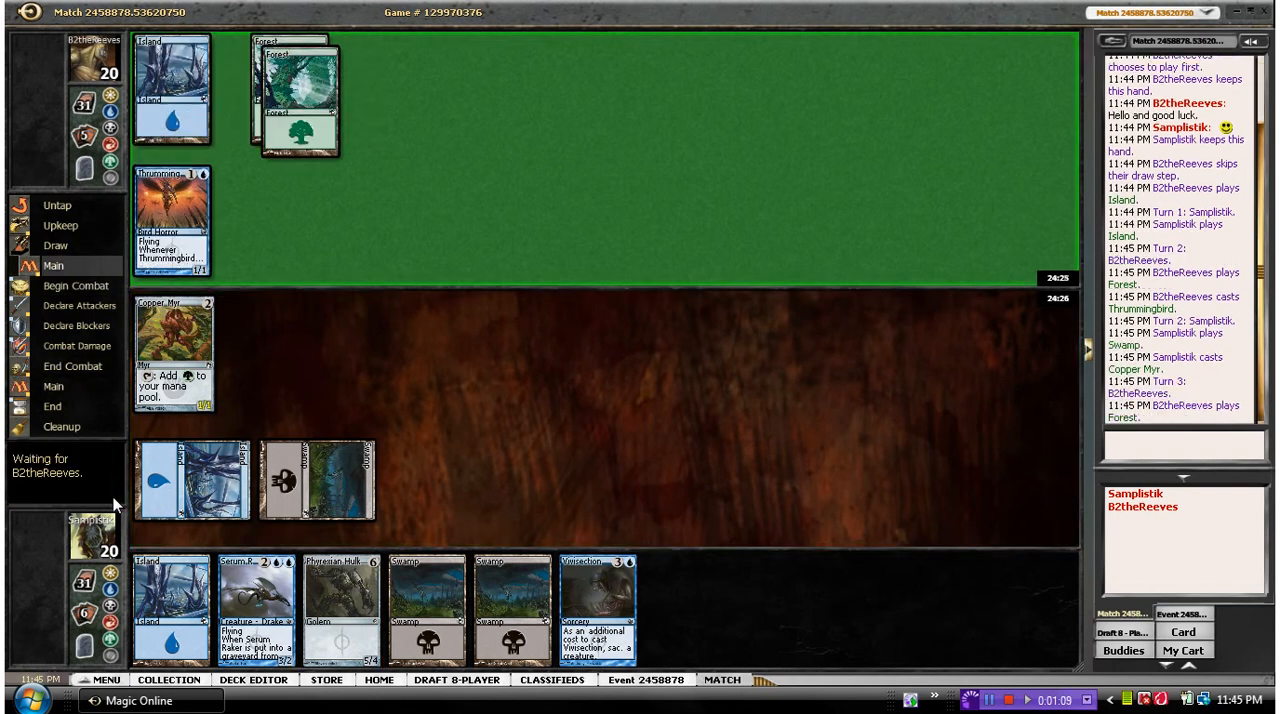
Let Thrummingbird attack unblocked and the opponent's Cystbearer resolve through their turn.
click(111, 496)
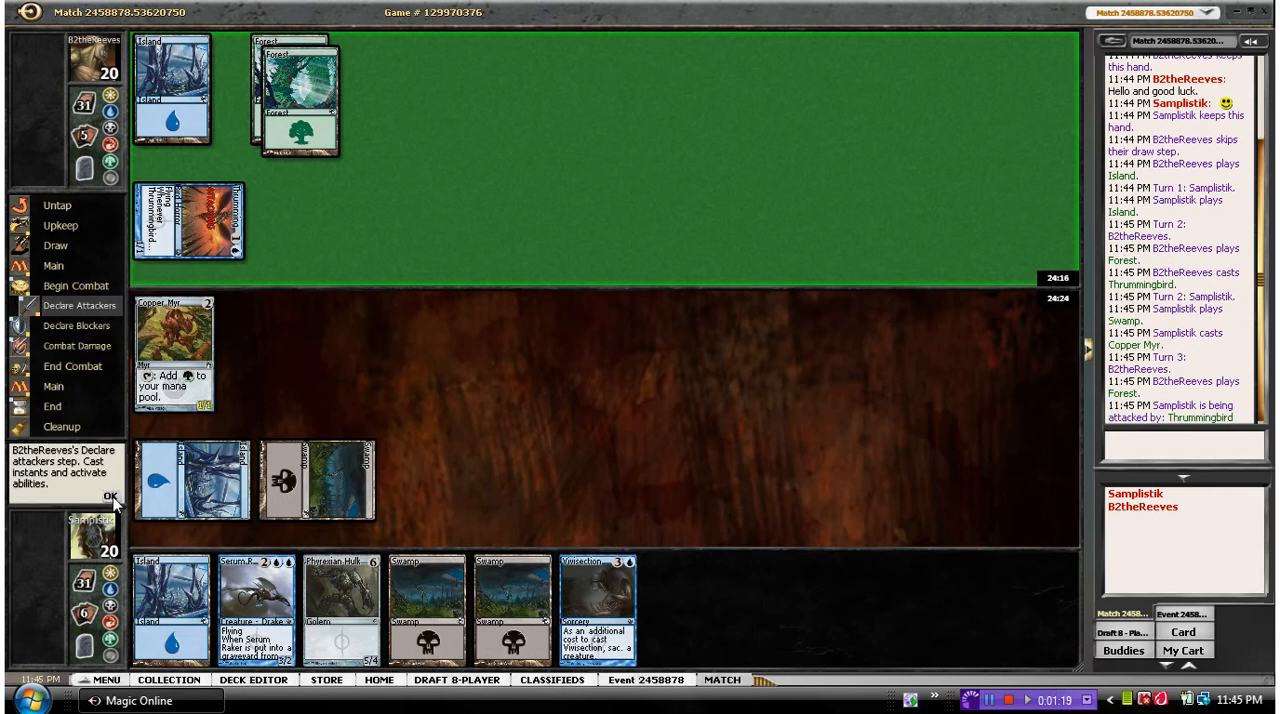
click(111, 496)
click(111, 496)
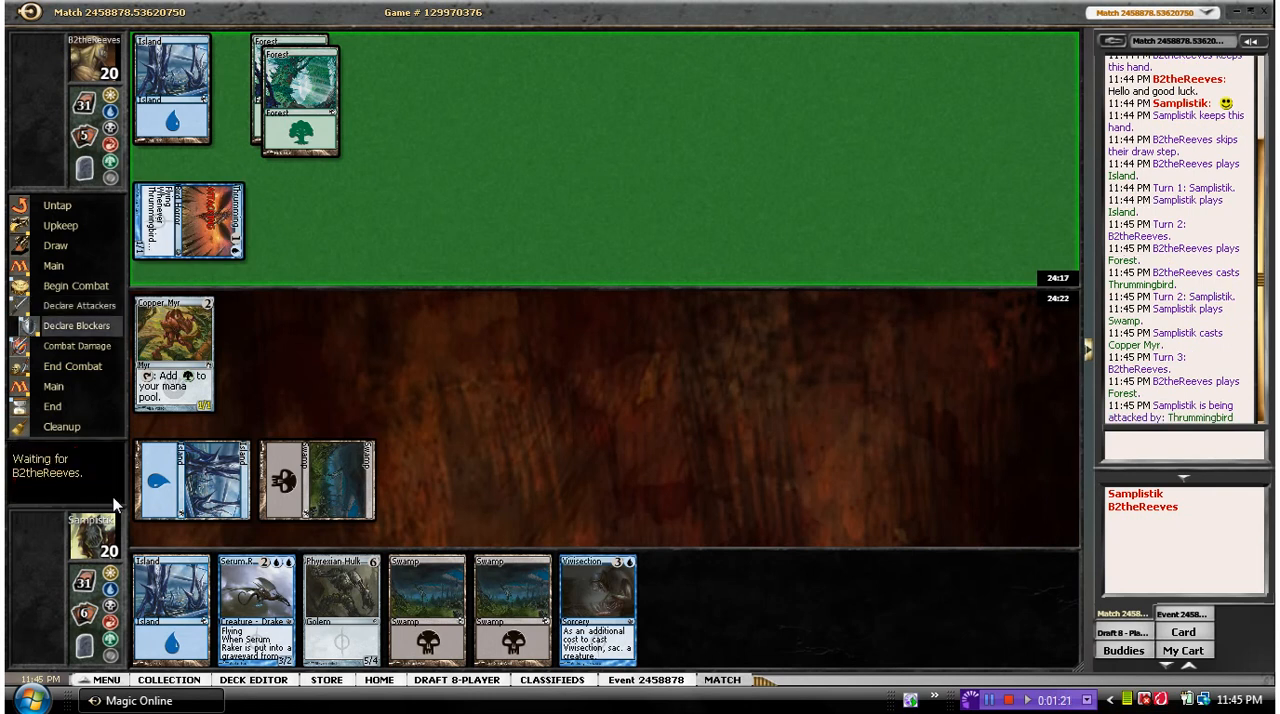
click(111, 496)
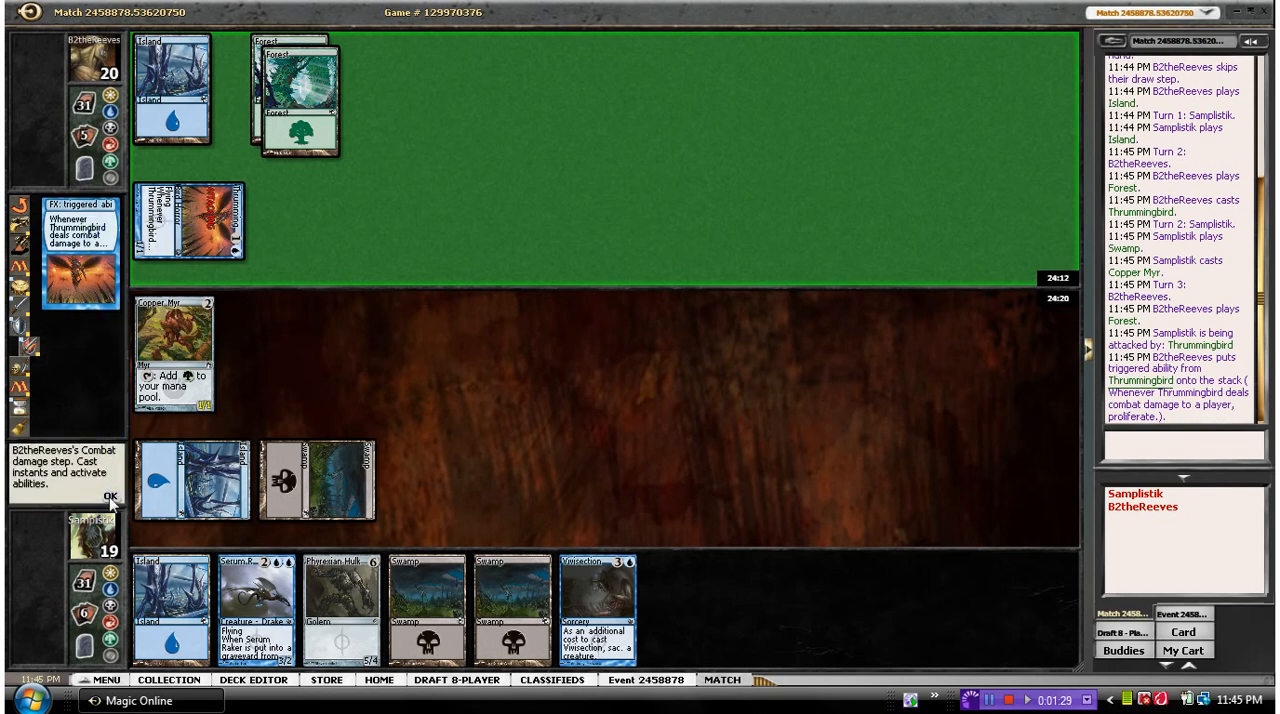
click(111, 497)
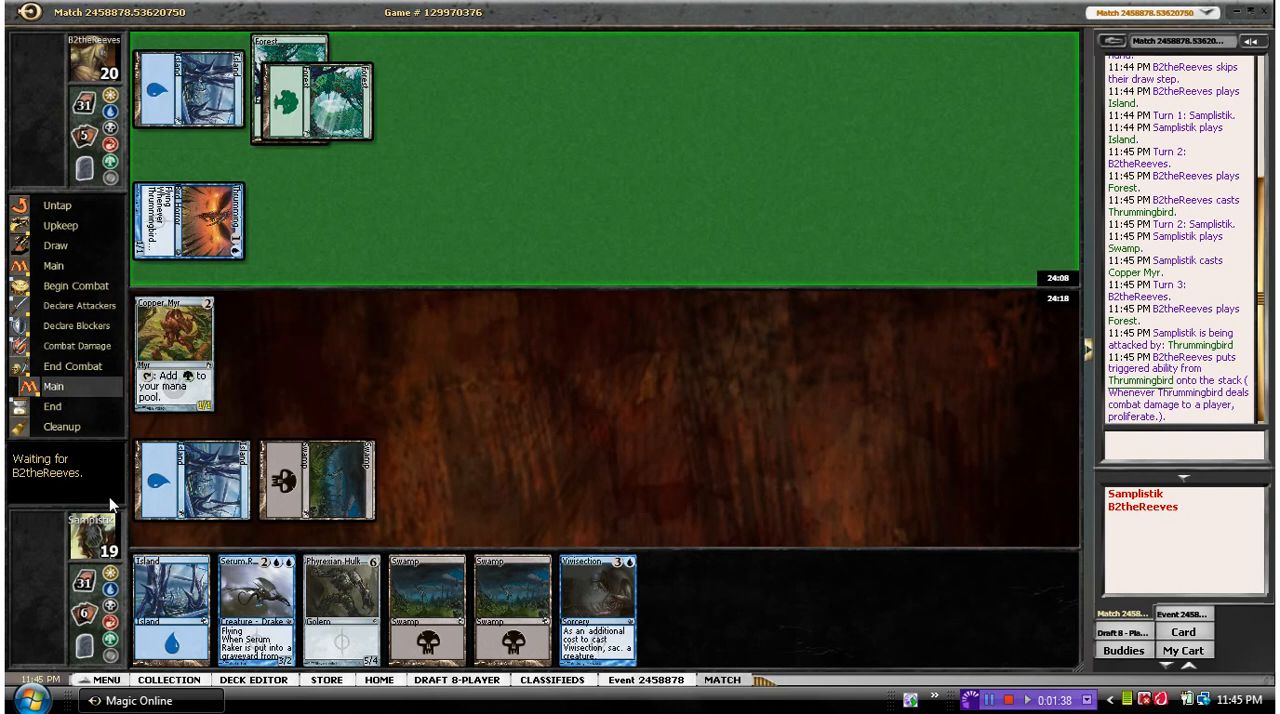
click(111, 497)
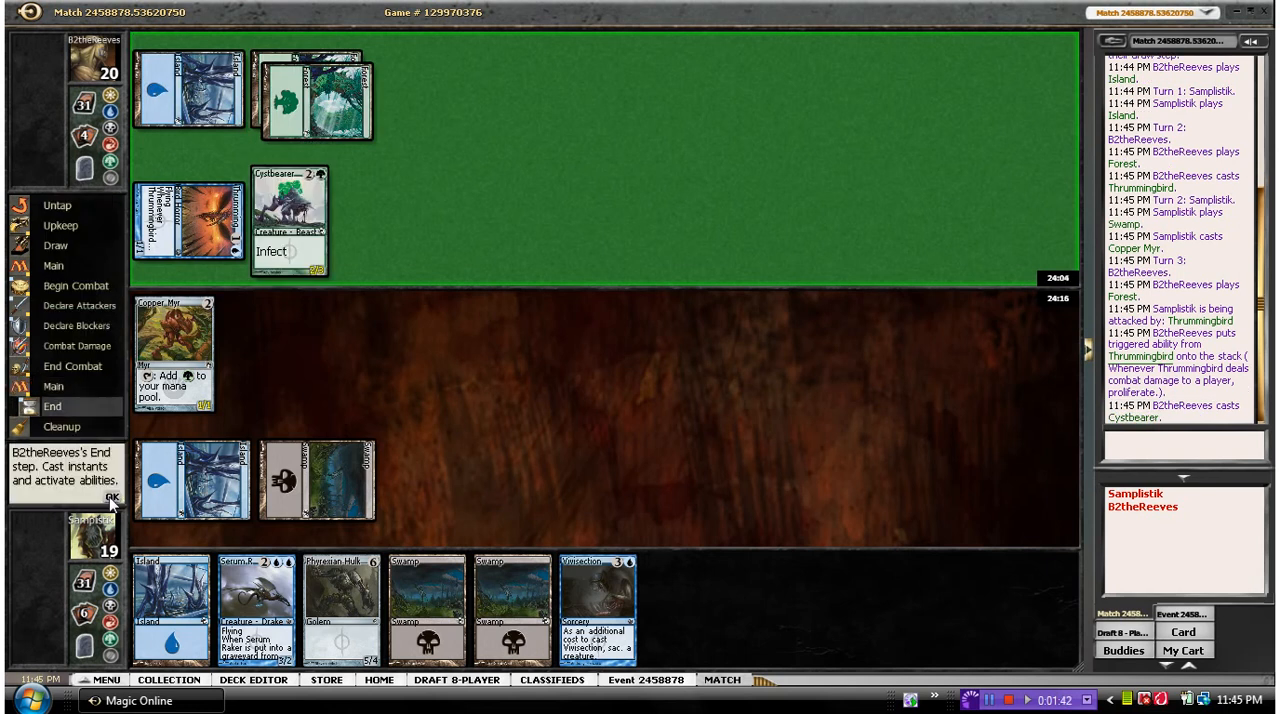
click(112, 497)
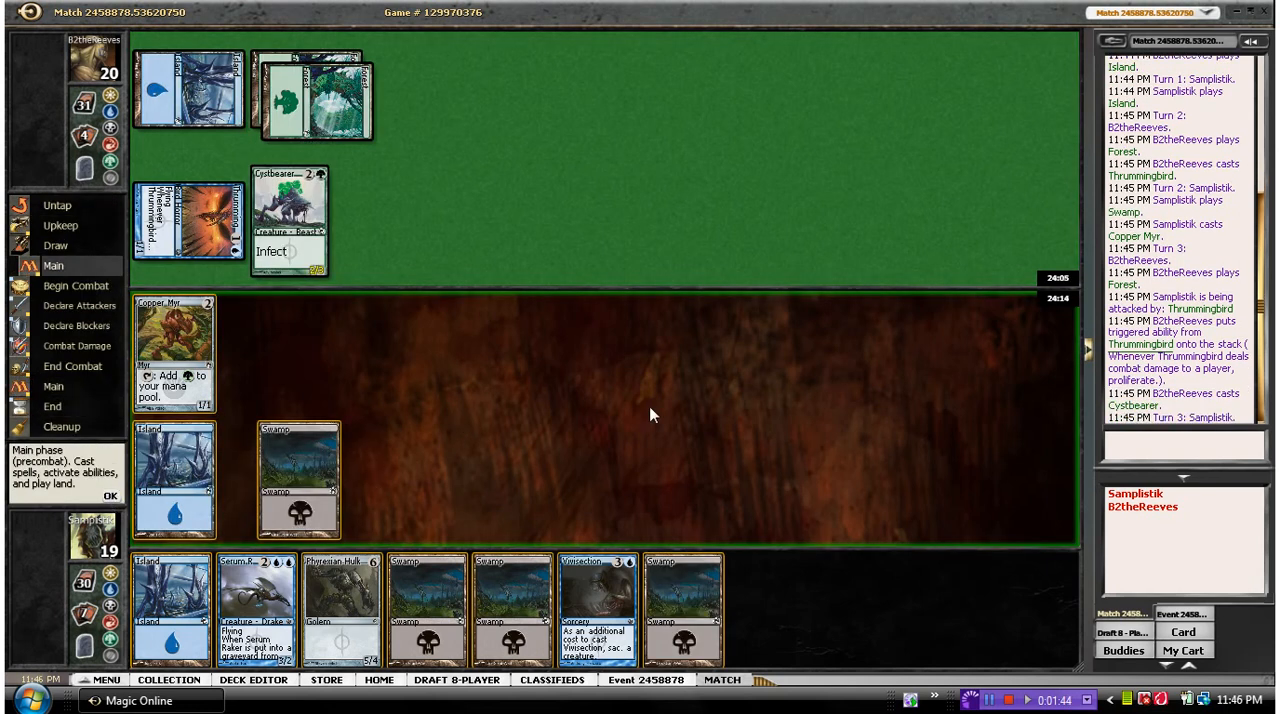
Play a second Island and cast Serum Raker using Copper Myr, an Island and a Swamp.
double_click(170, 605)
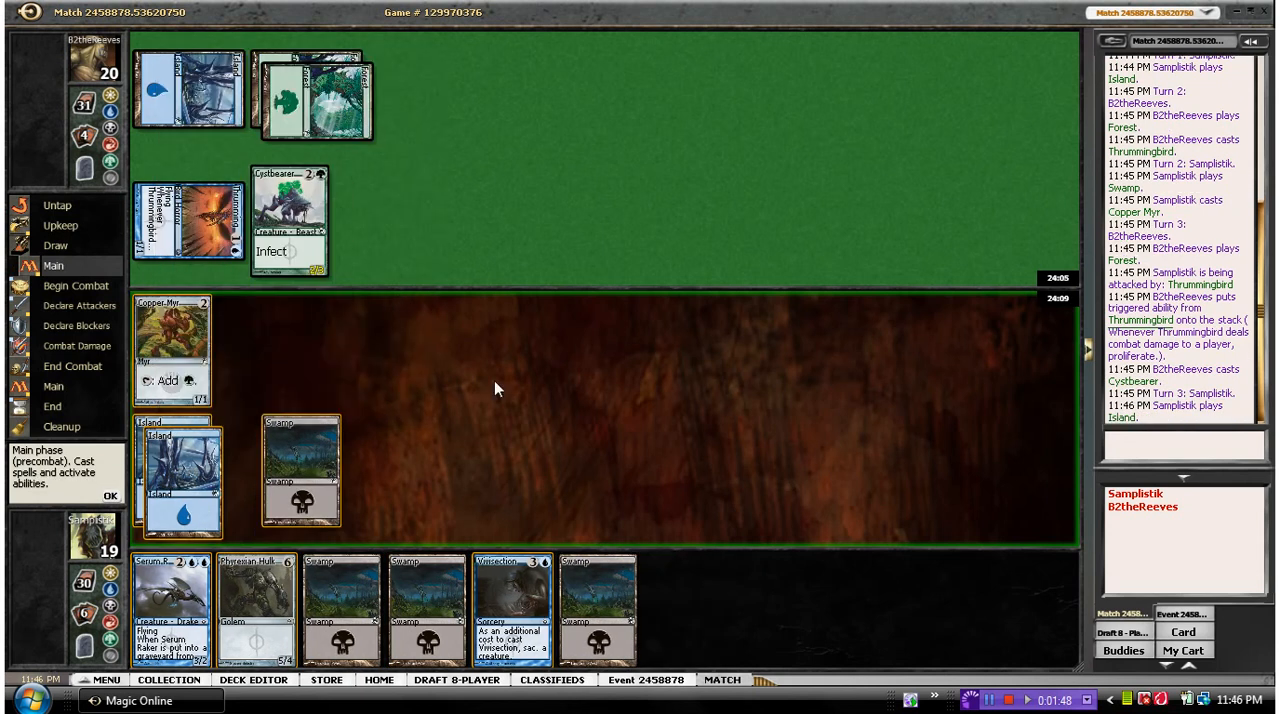
double_click(166, 593)
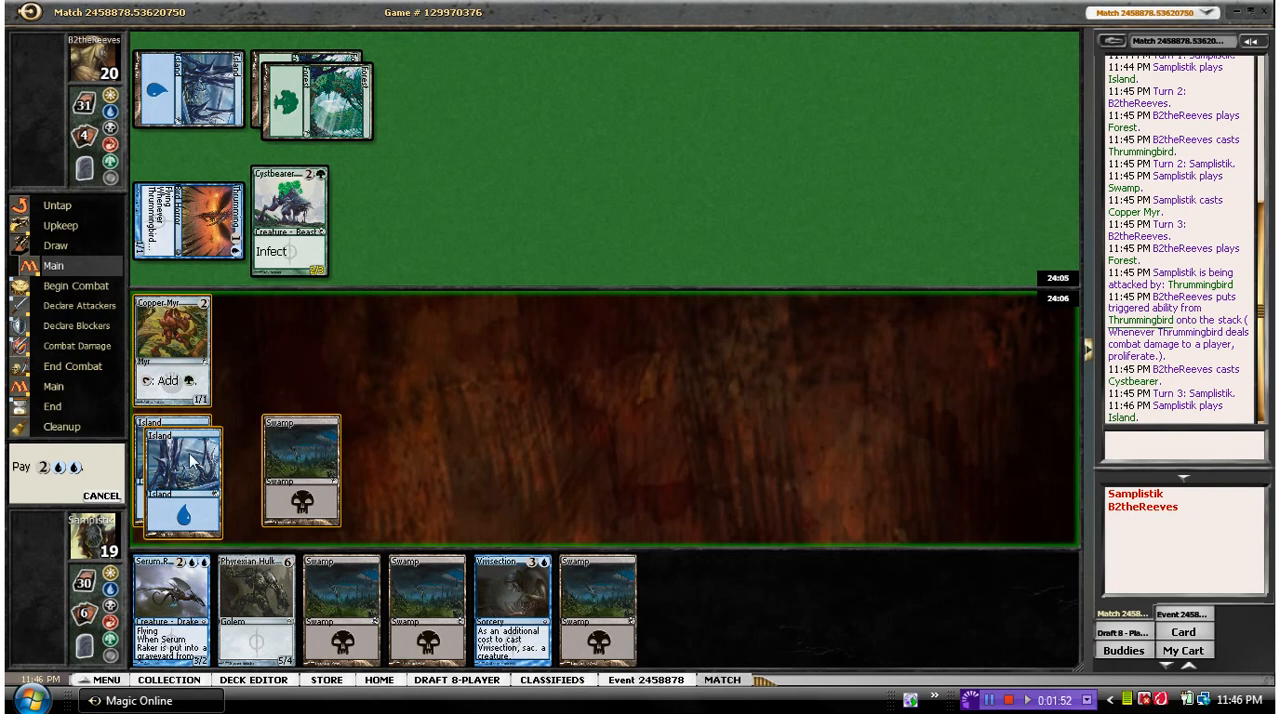
click(175, 340)
click(185, 465)
click(301, 468)
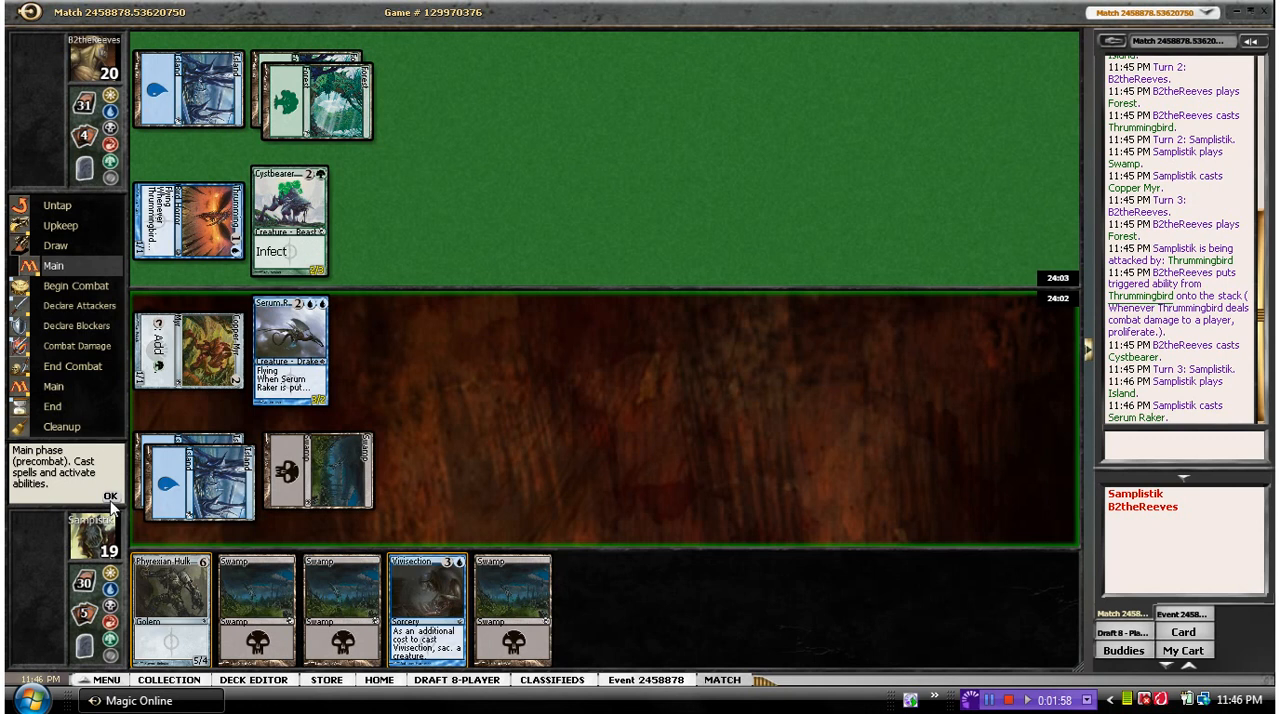
Pass through the main phase and combat without attacking into the postcombat main phase.
click(111, 496)
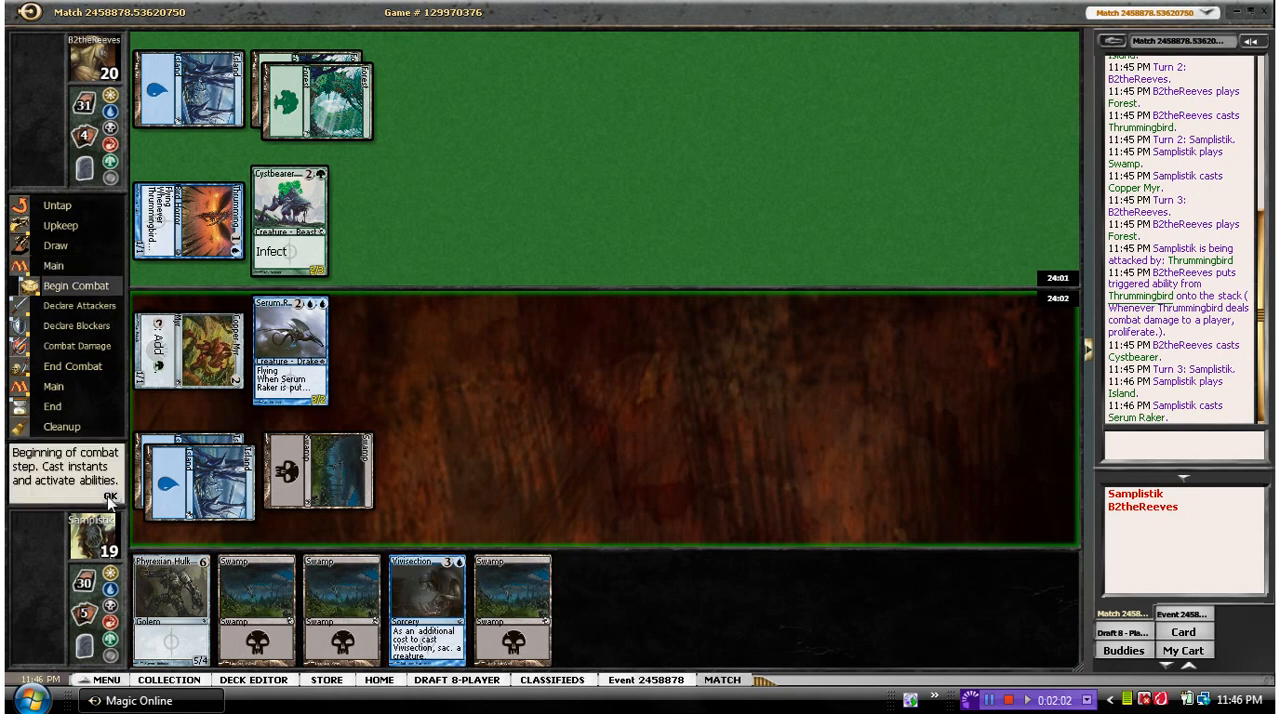
click(111, 497)
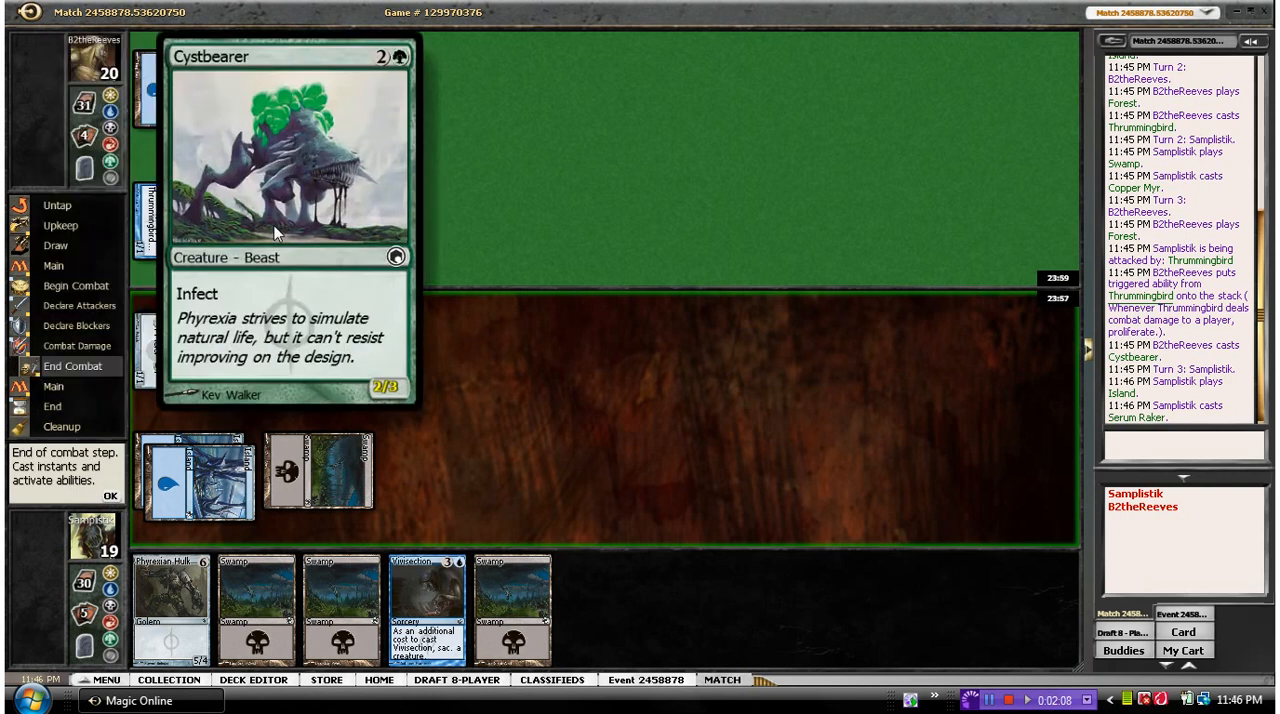
click(110, 496)
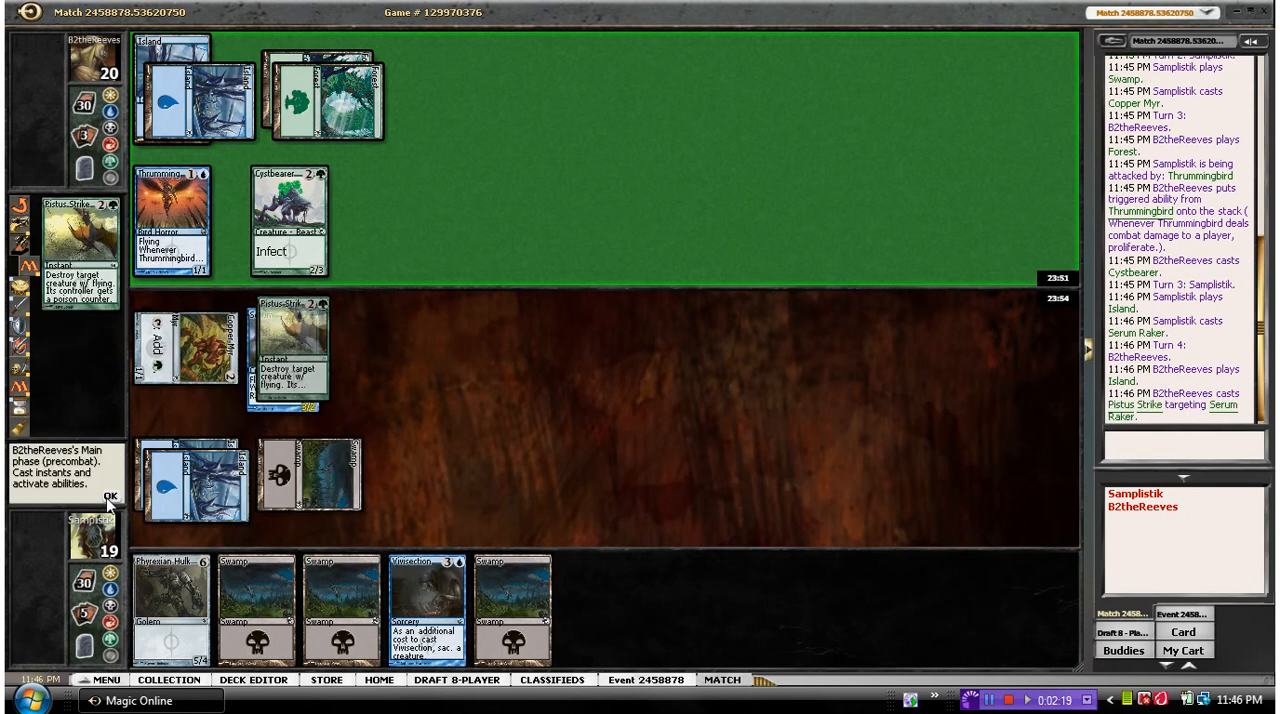
Let Pistus Strike destroy Serum Raker and discard a Swamp to its trigger.
click(113, 497)
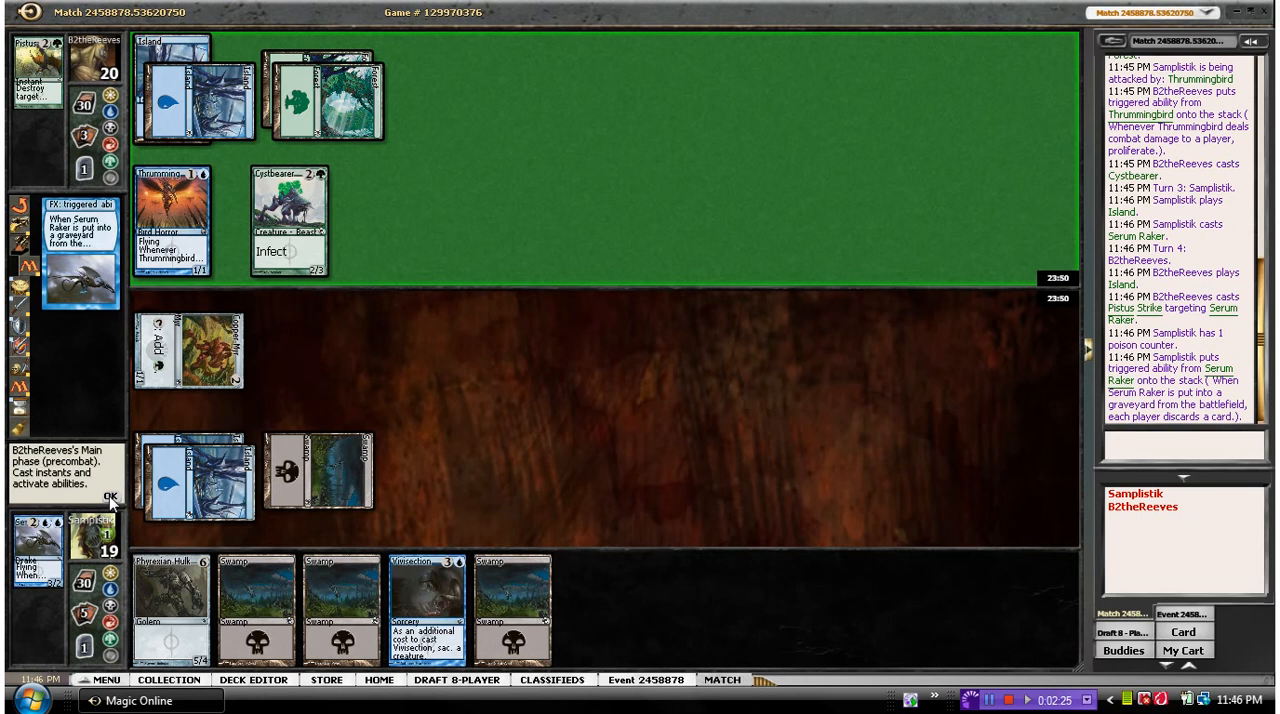
click(111, 497)
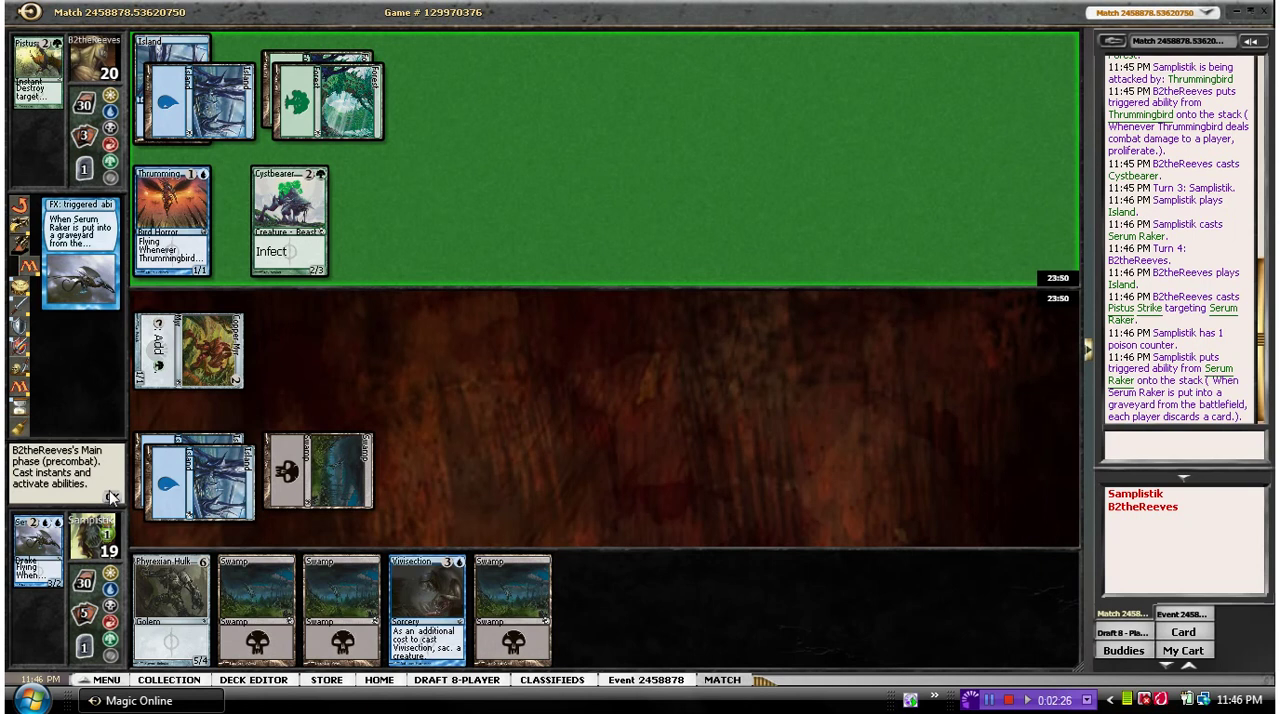
click(343, 582)
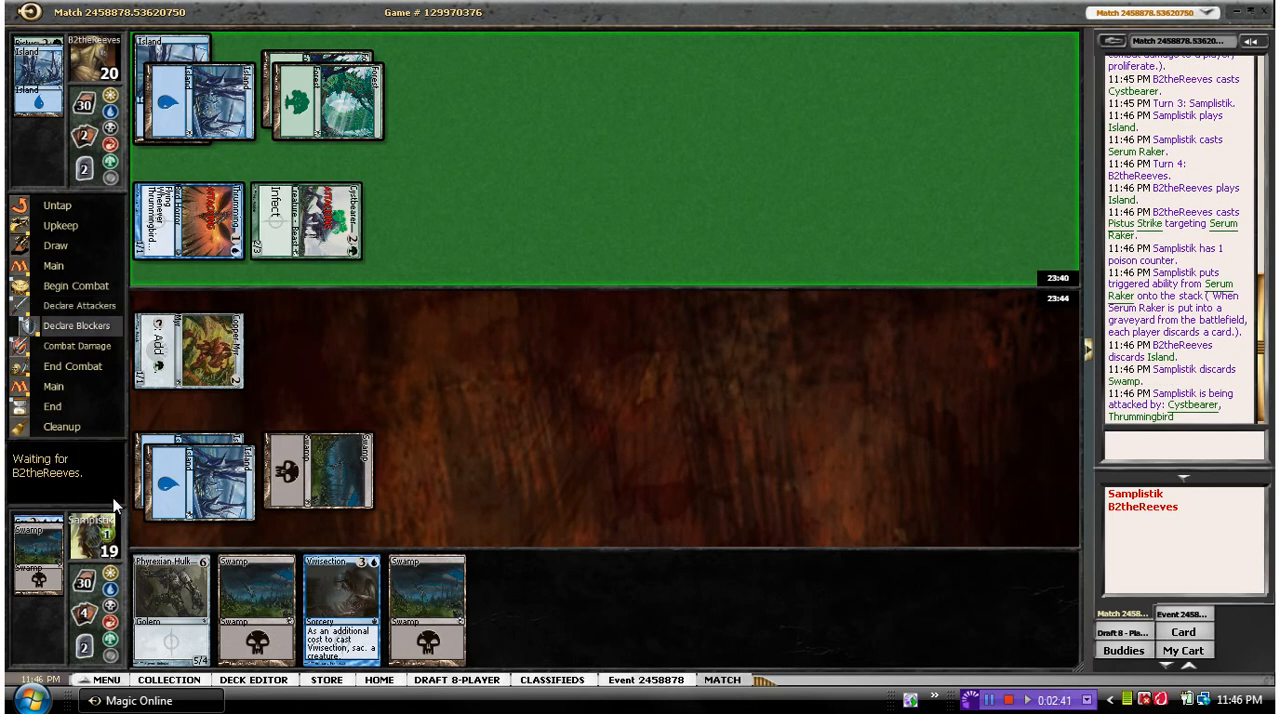
Decline to block the opponent's attack and pass priority to the end of their turn.
click(112, 500)
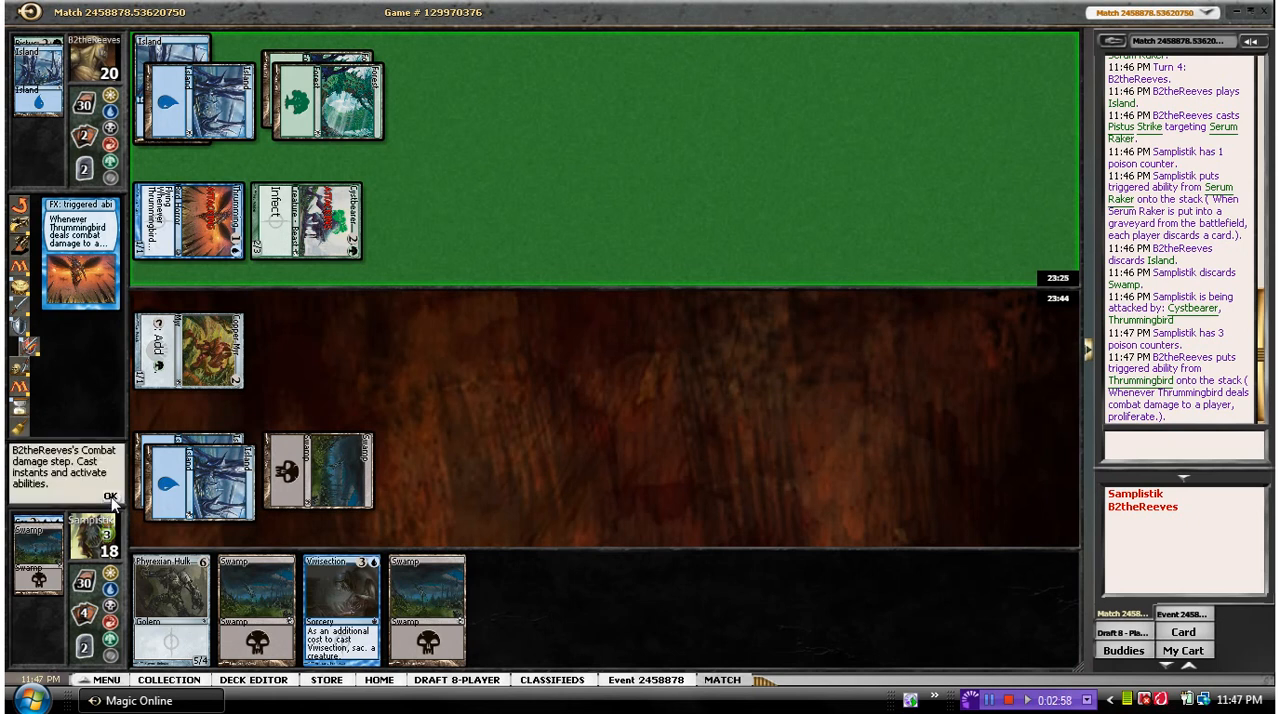
click(112, 497)
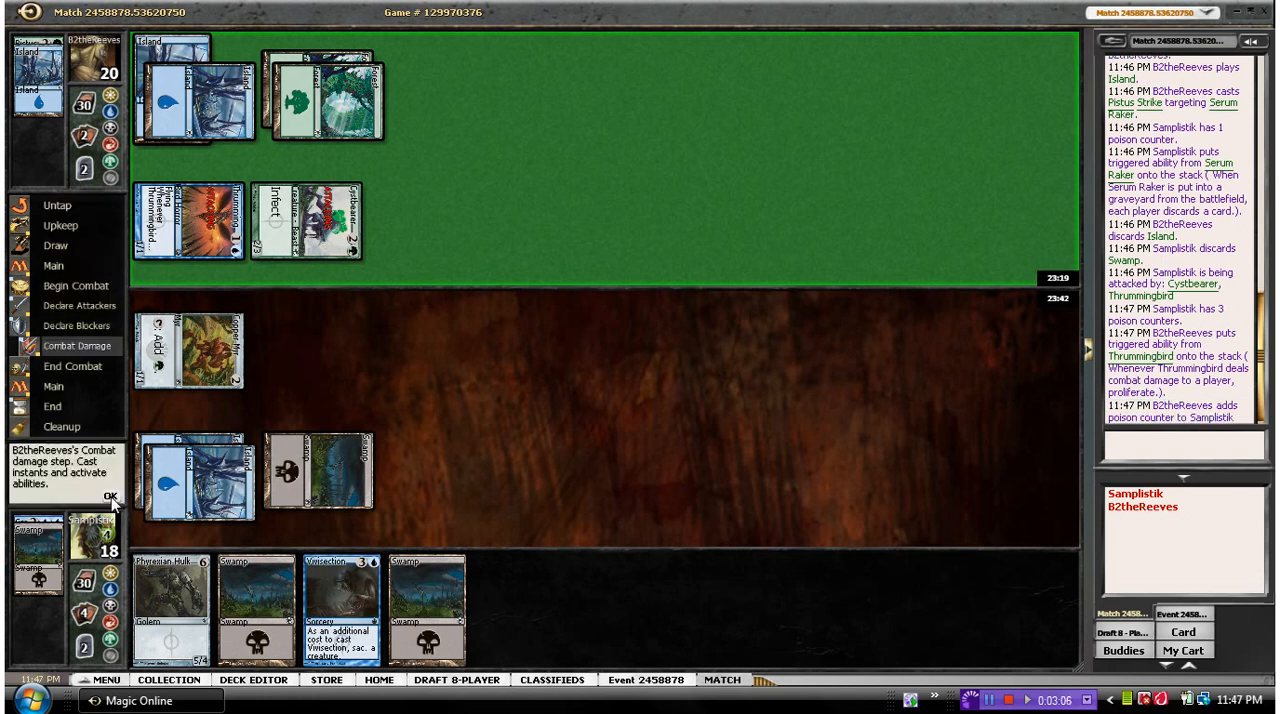
click(111, 497)
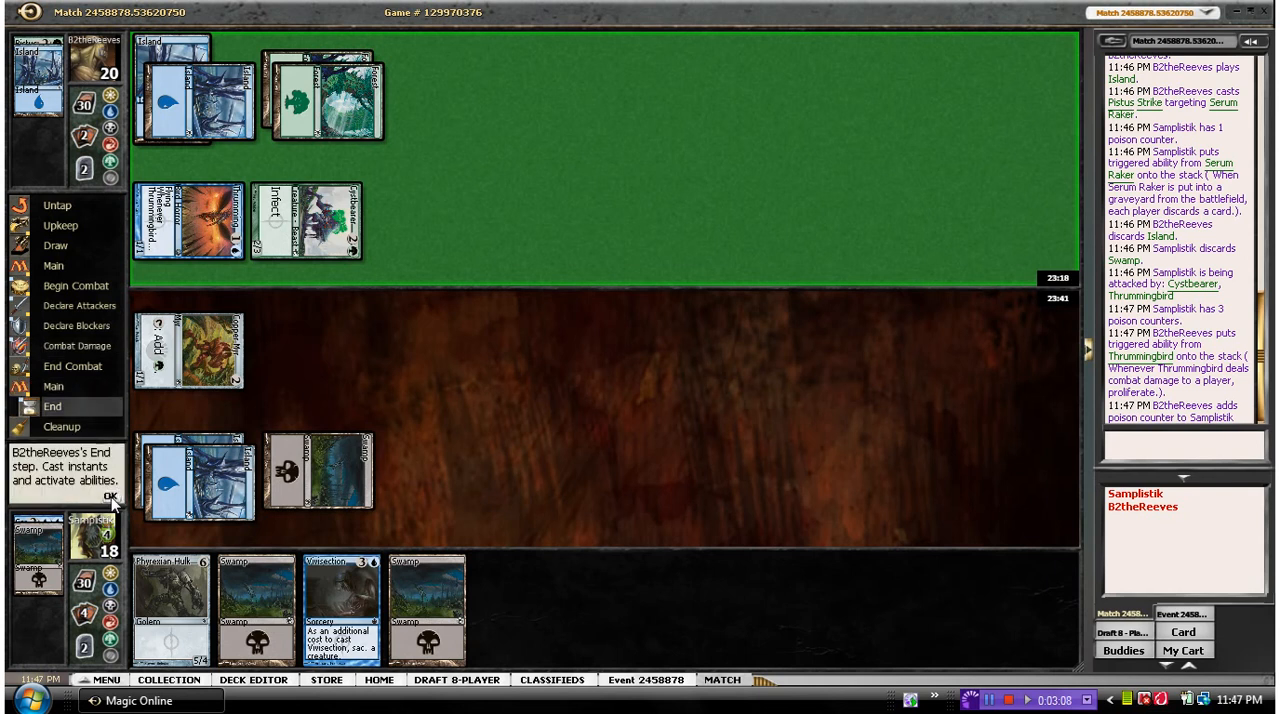
click(111, 497)
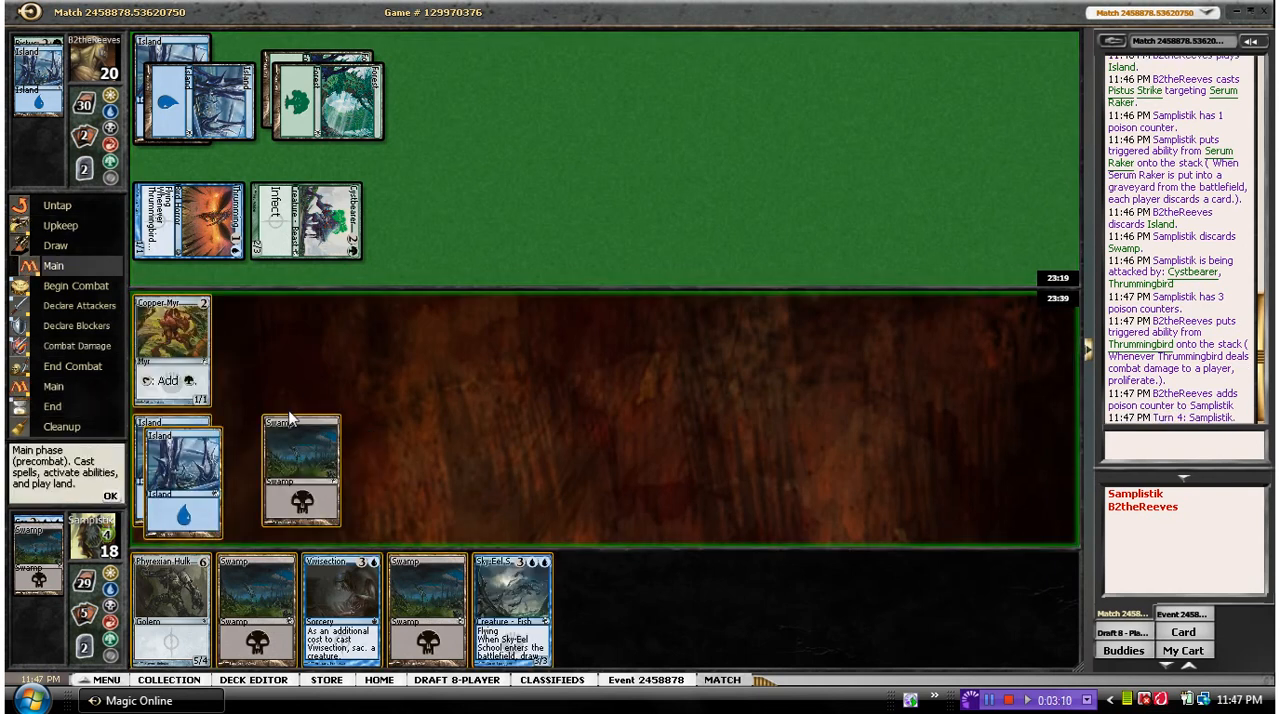
Play a Swamp, cast Sky-Eel School and discard a Swamp for its draw trigger.
double_click(437, 604)
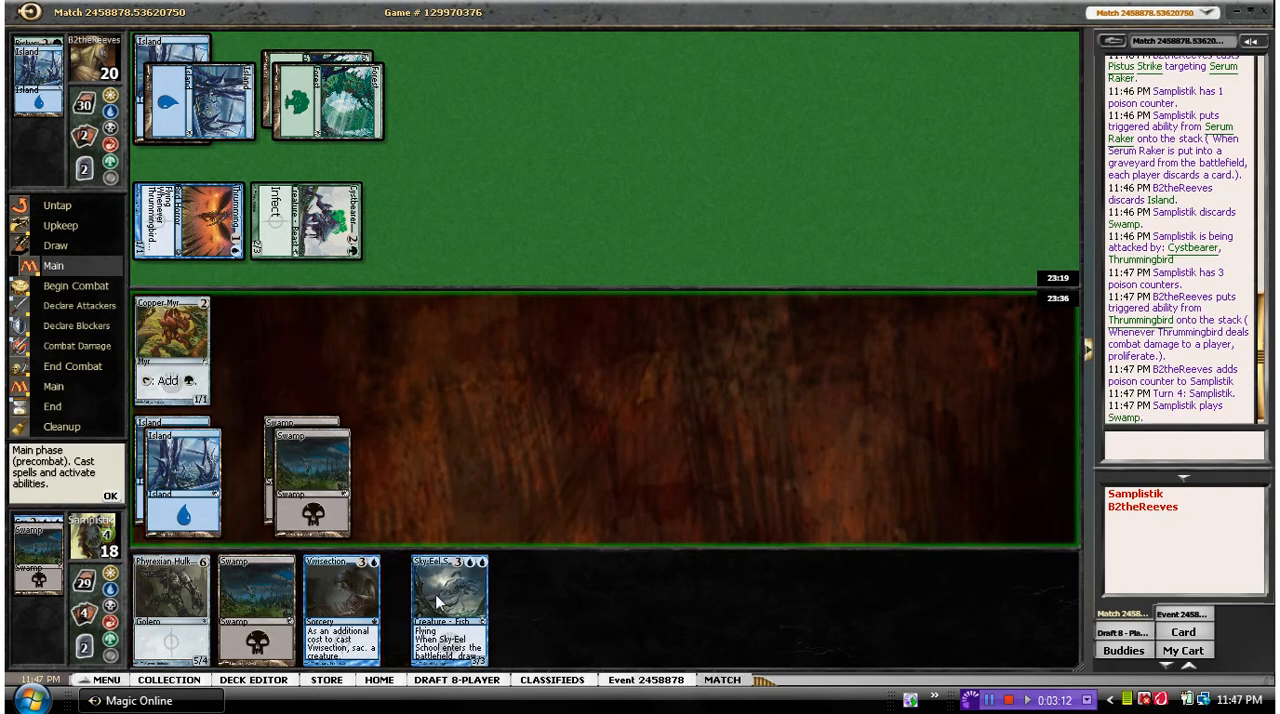
click(310, 480)
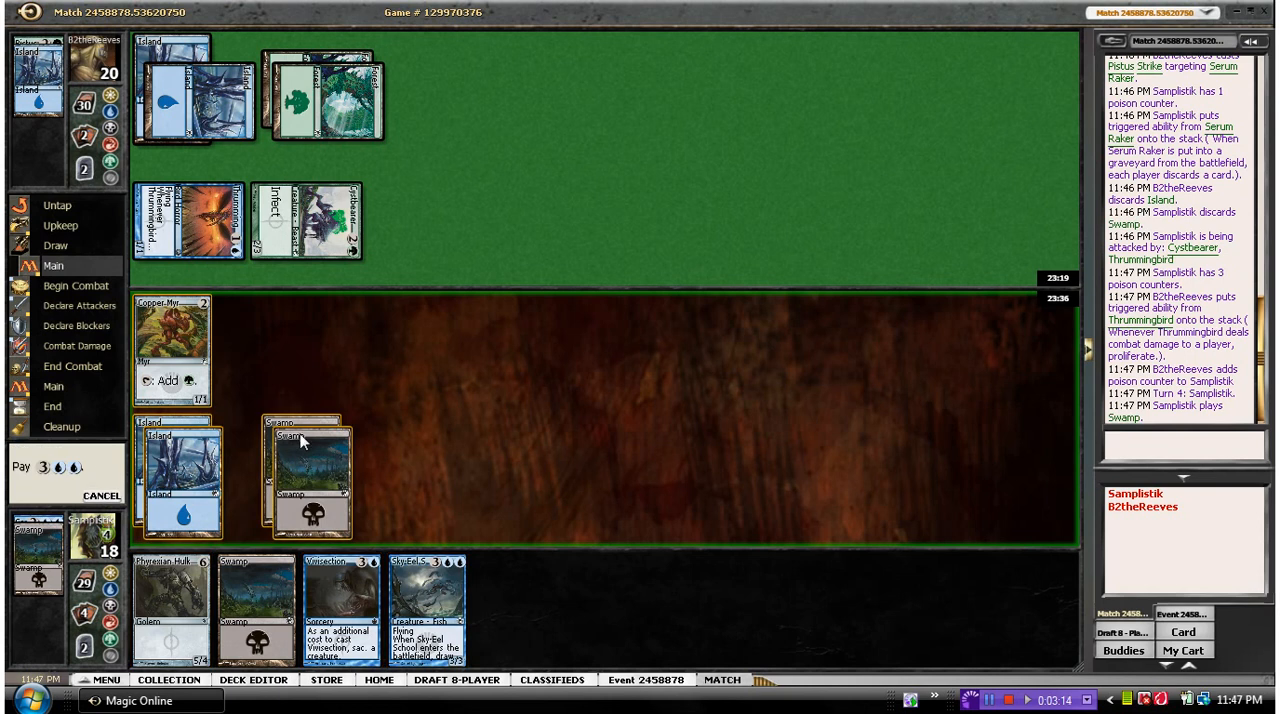
click(172, 345)
click(160, 448)
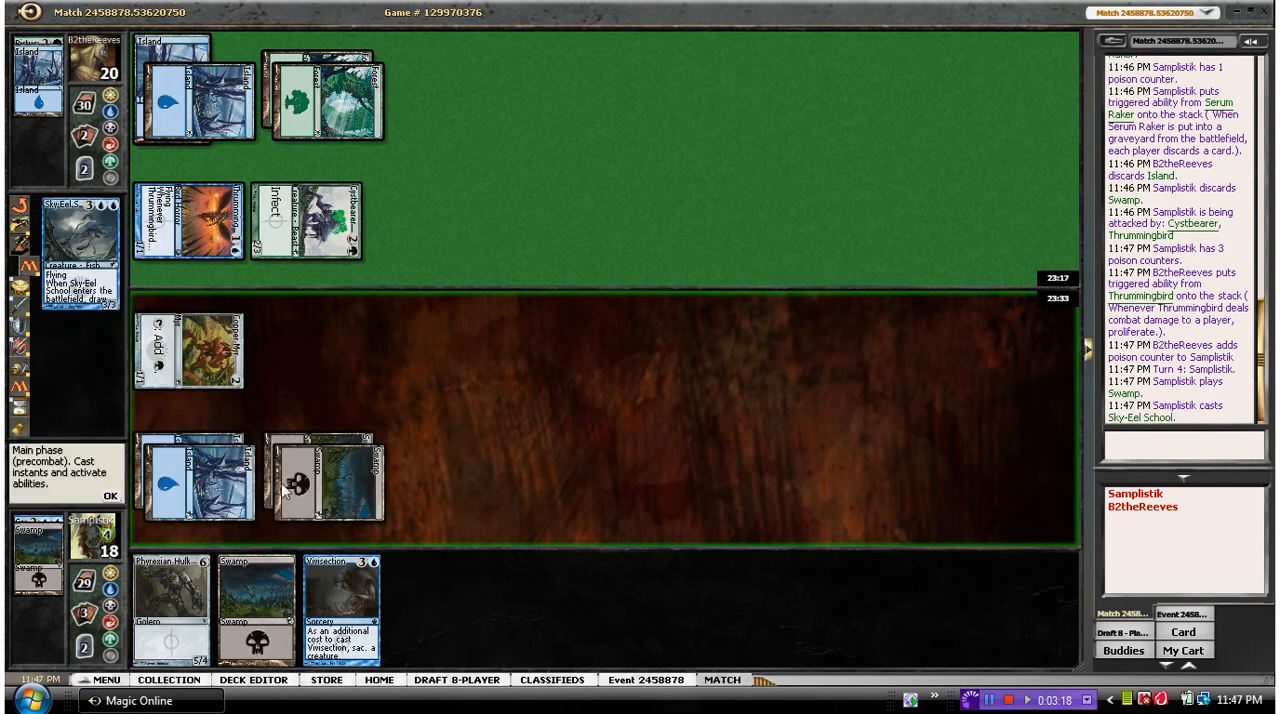
click(112, 497)
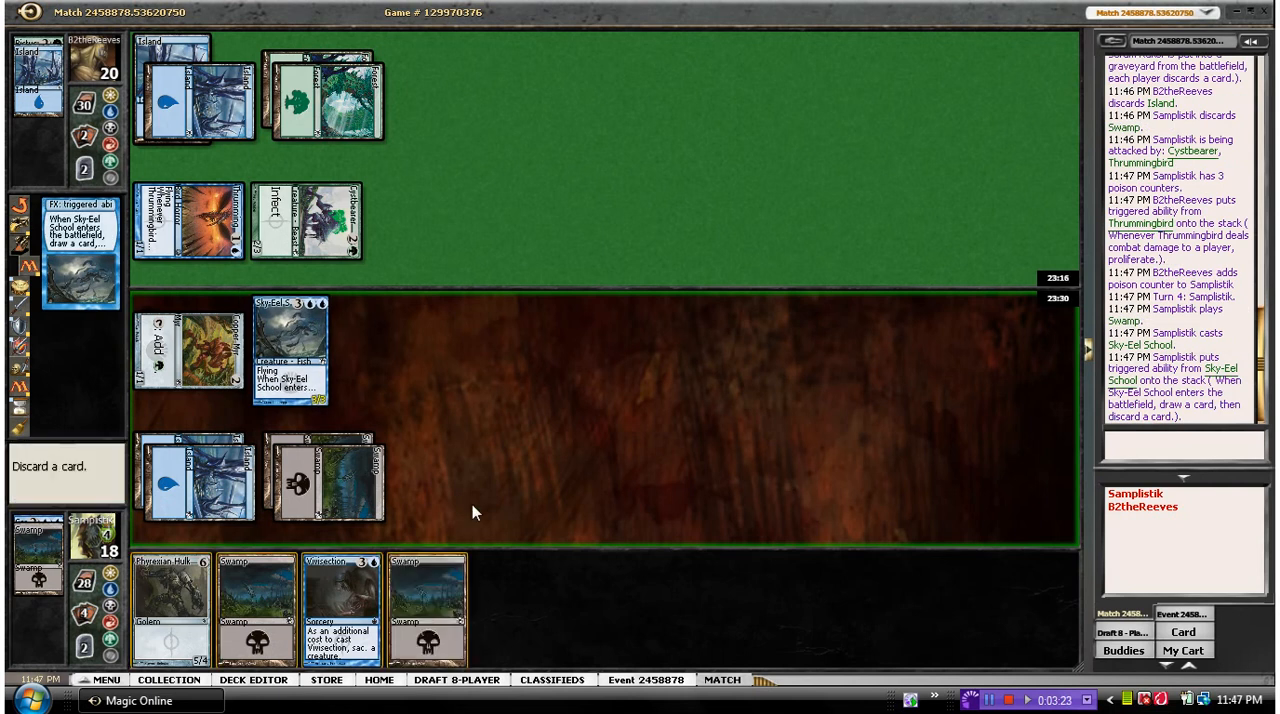
click(448, 598)
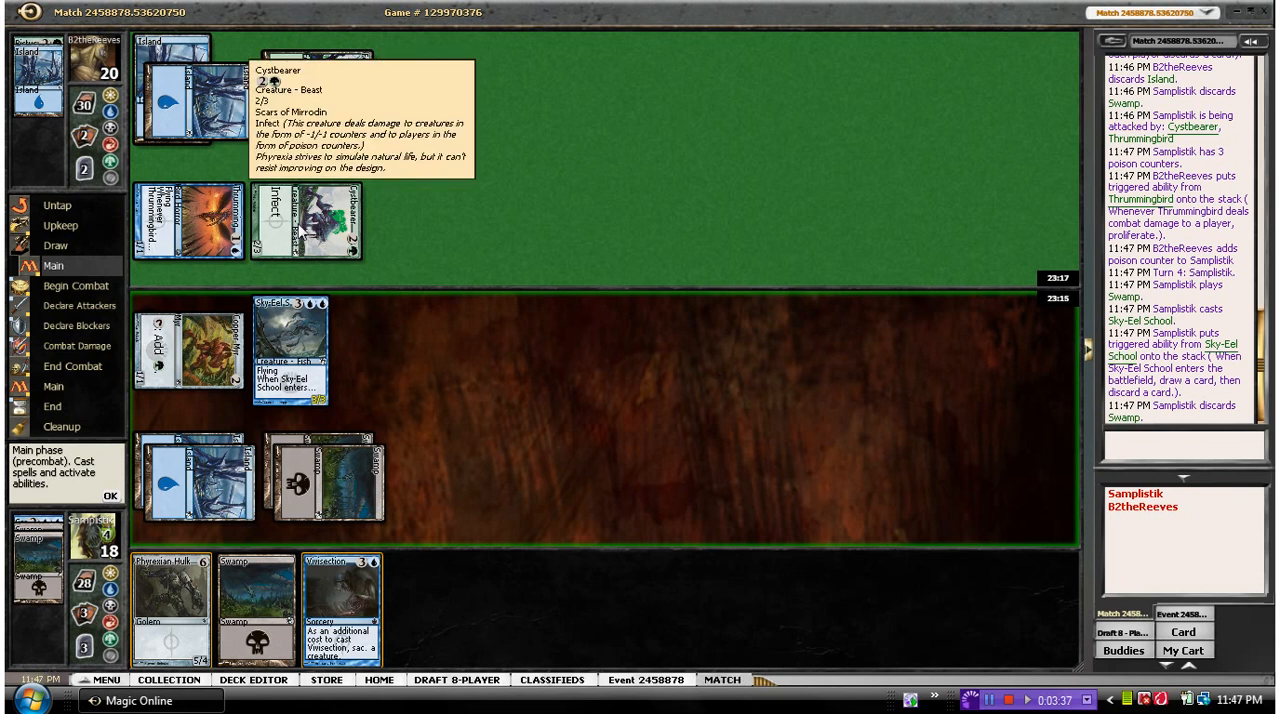
Pass the turn without attacking and let the opponent's Vedalken Anatomist resolve through their turn.
click(110, 497)
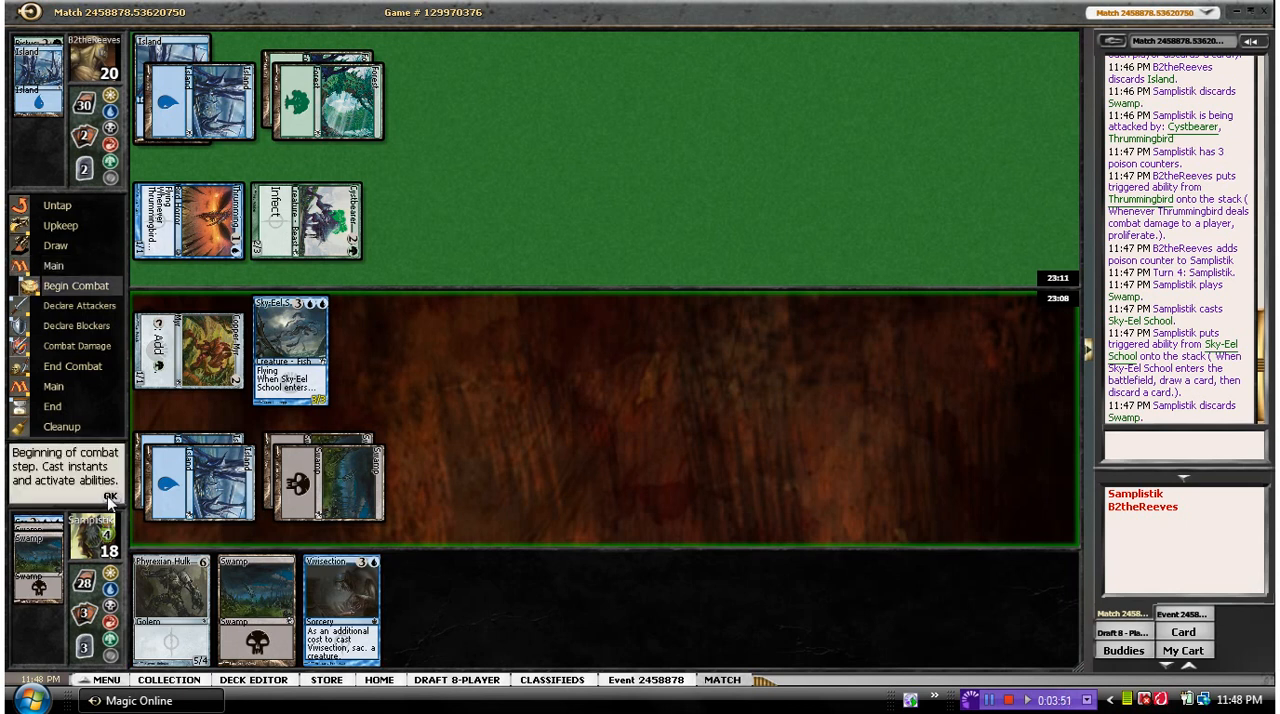
click(110, 497)
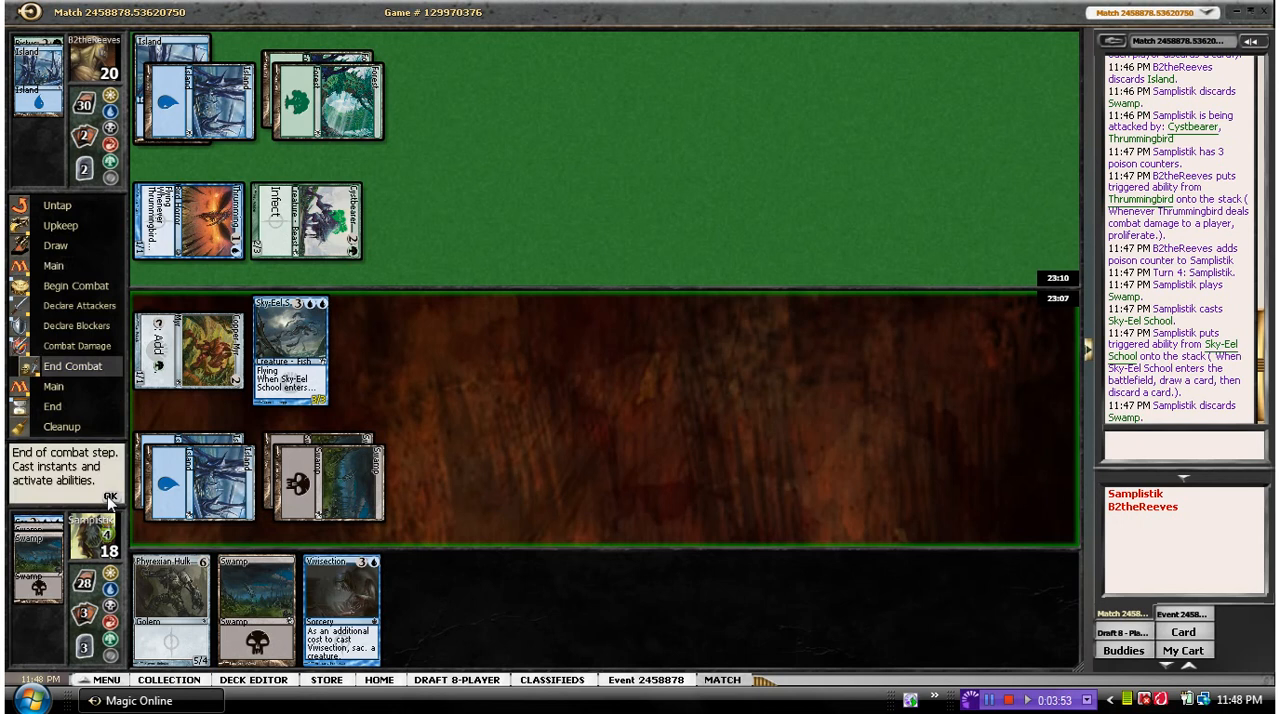
click(110, 497)
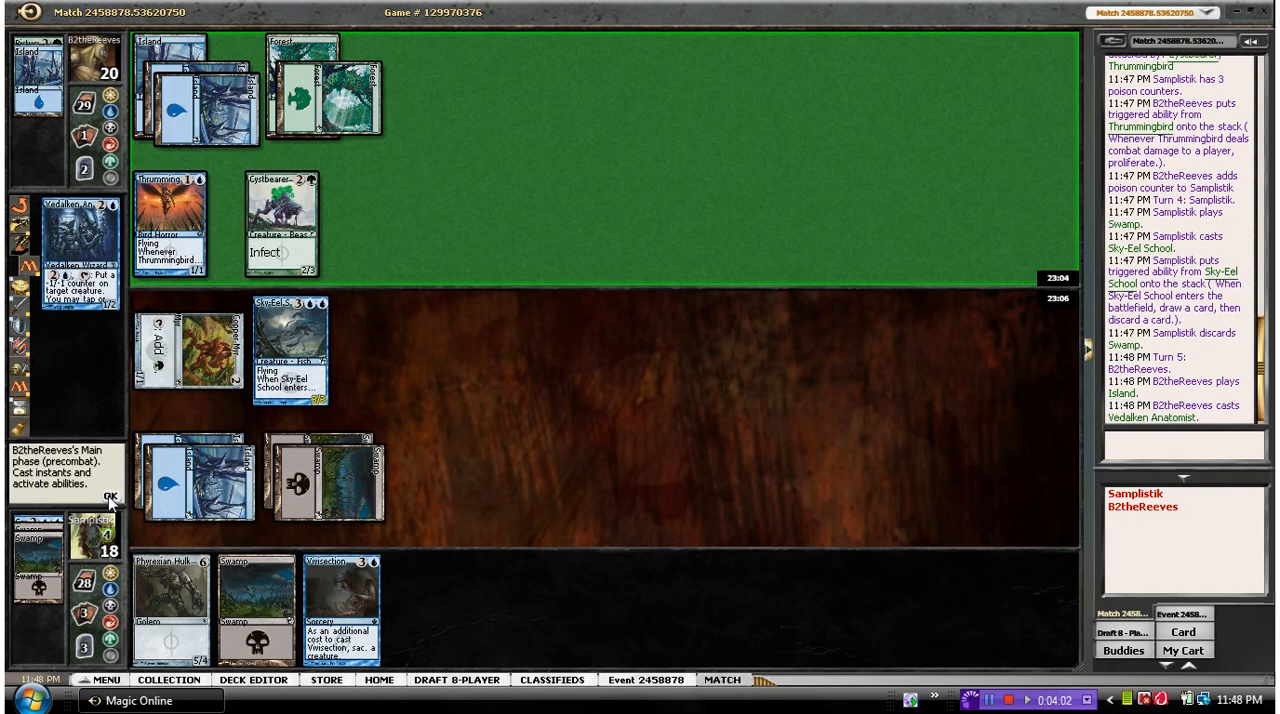
click(111, 497)
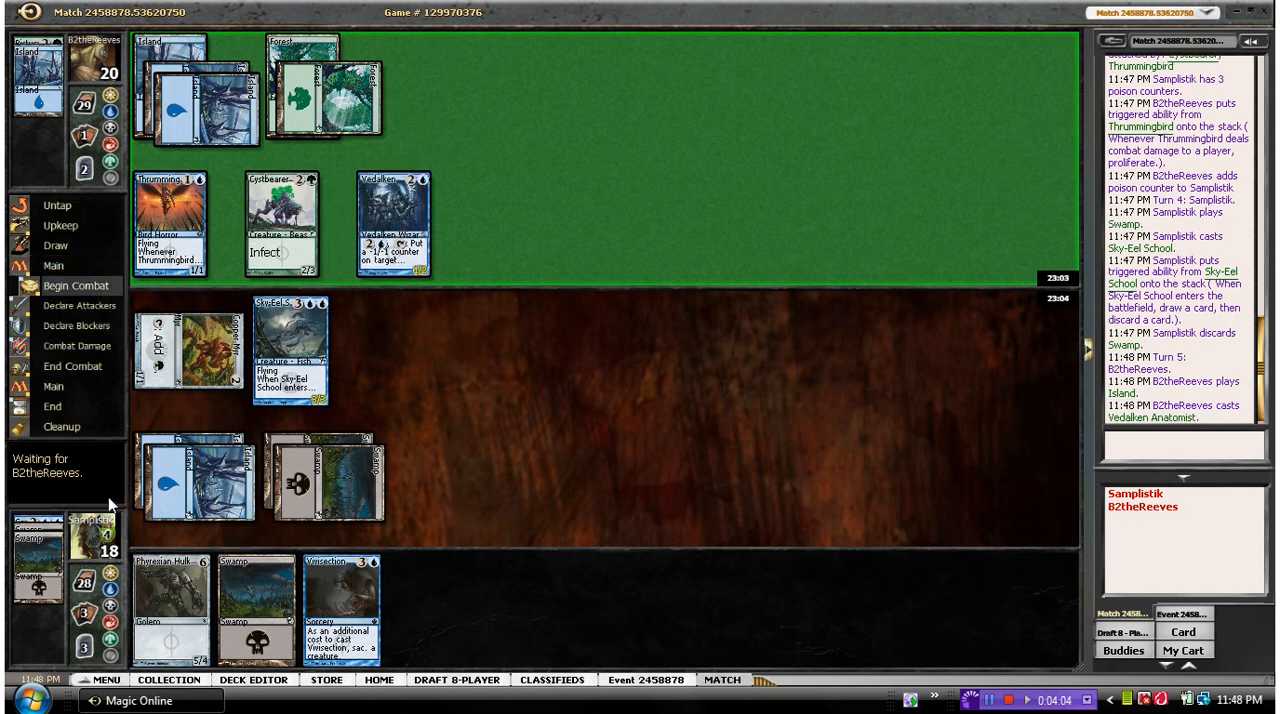
click(111, 497)
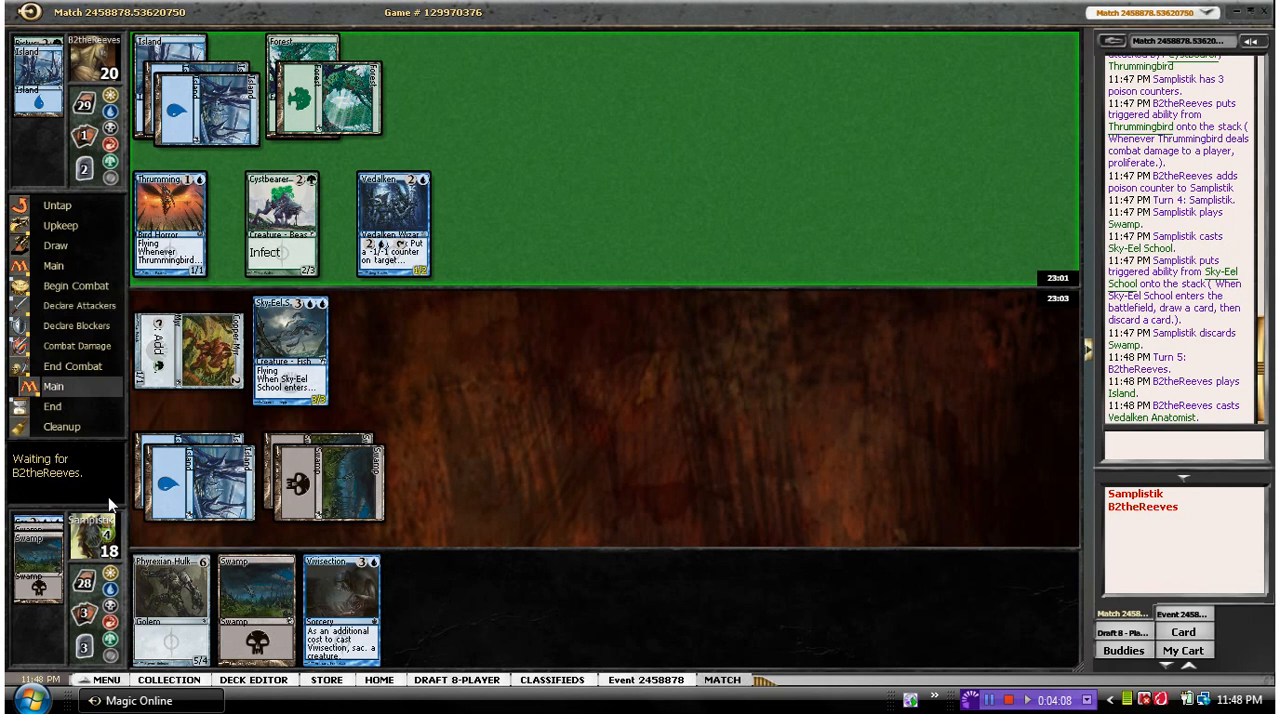
click(111, 497)
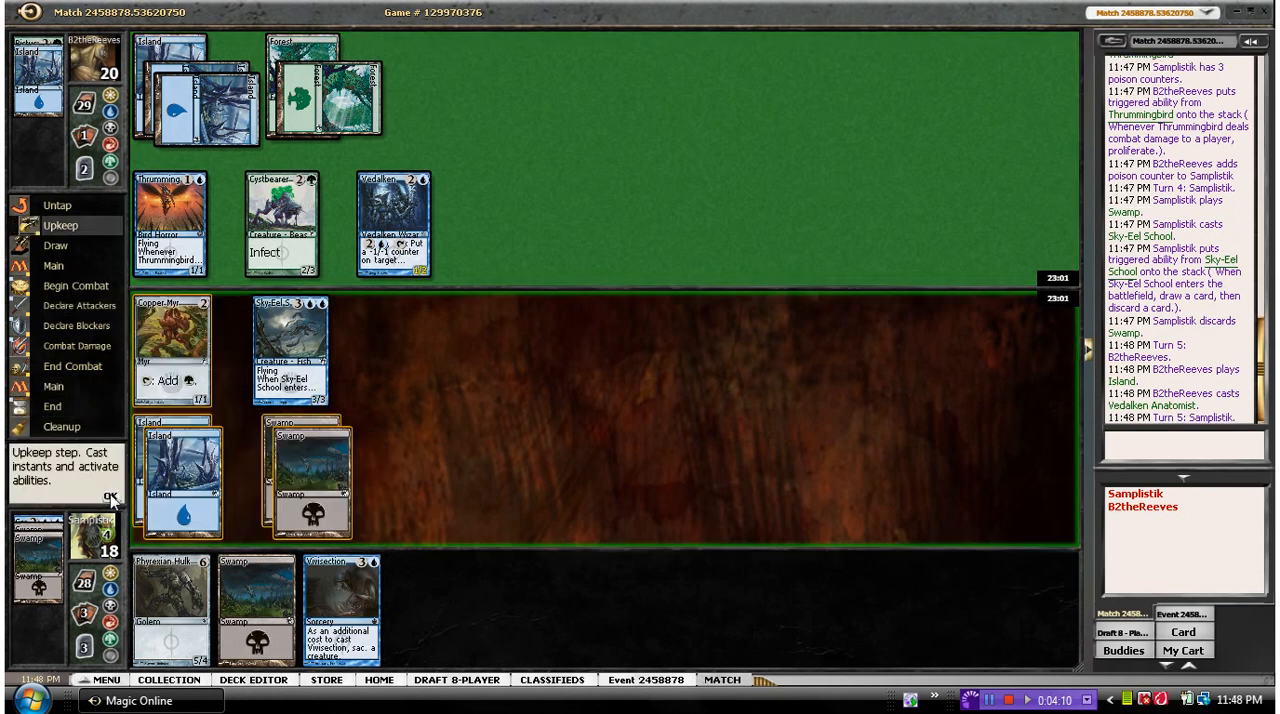
click(111, 497)
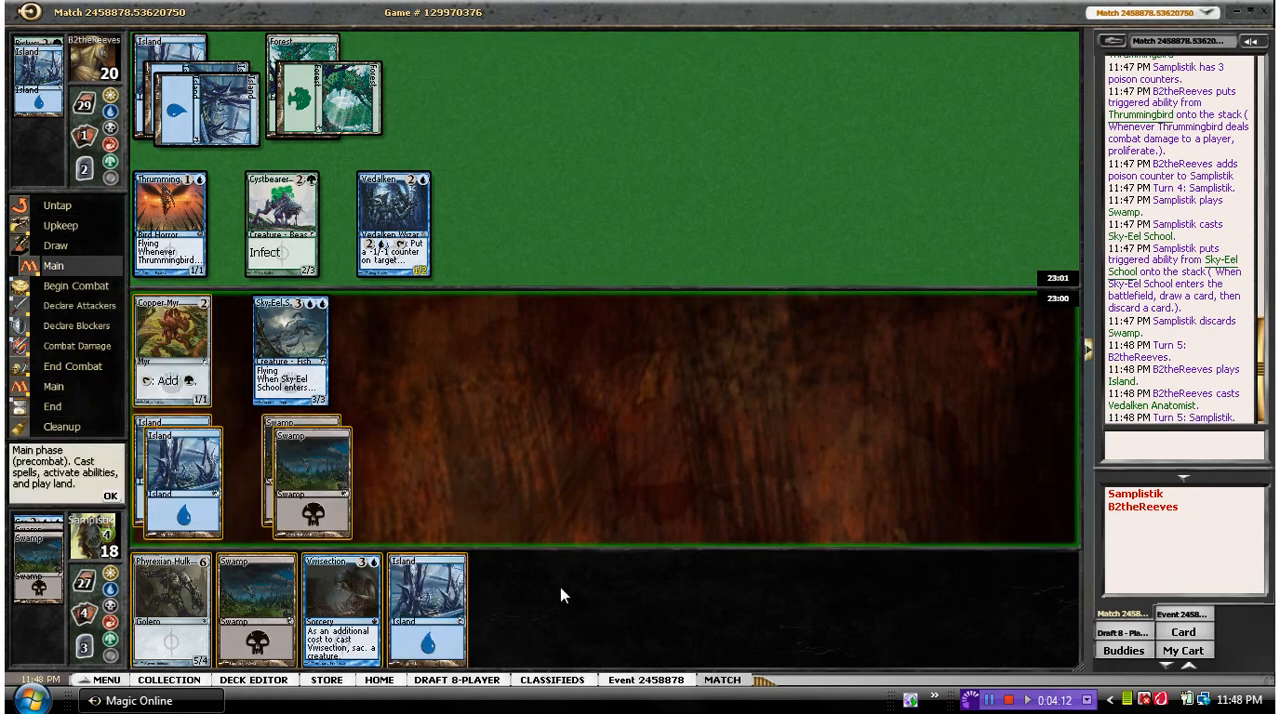
Play a third Island and cast Vivisection, tapping three lands and sacrificing Copper Myr.
double_click(427, 606)
mouse_move(394, 222)
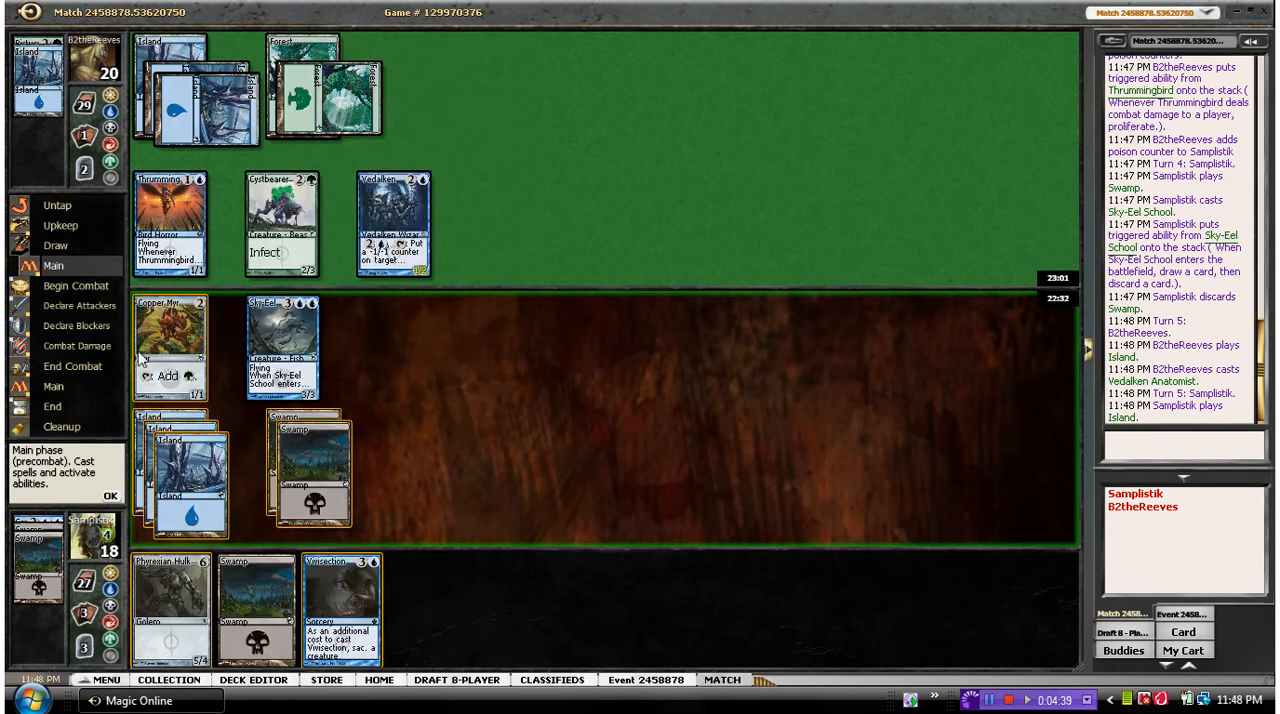
click(329, 598)
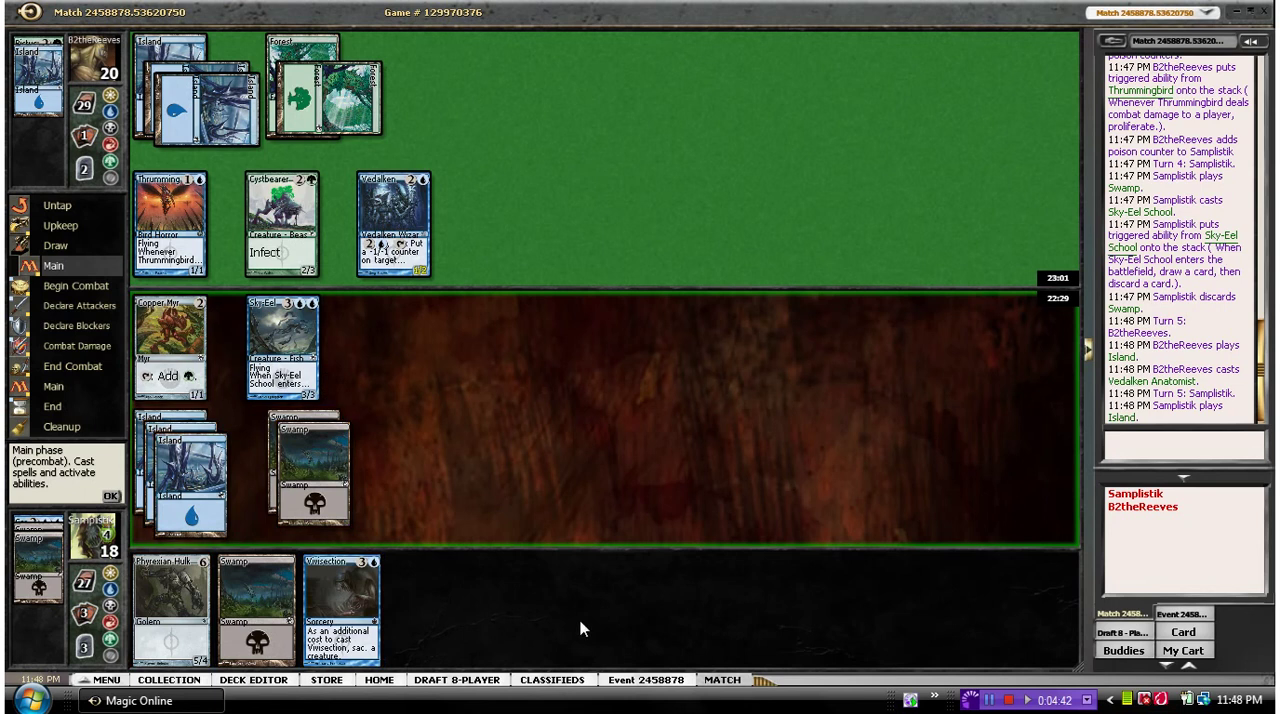
click(186, 371)
click(192, 462)
click(310, 468)
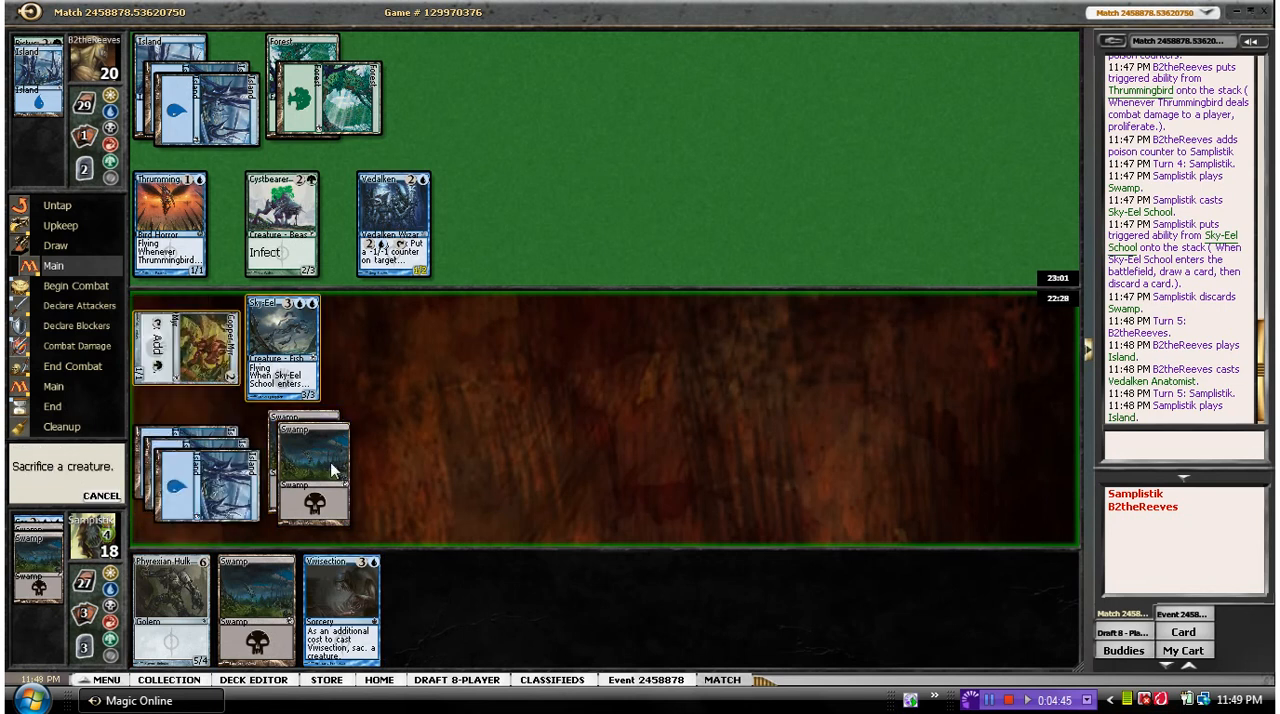
click(185, 345)
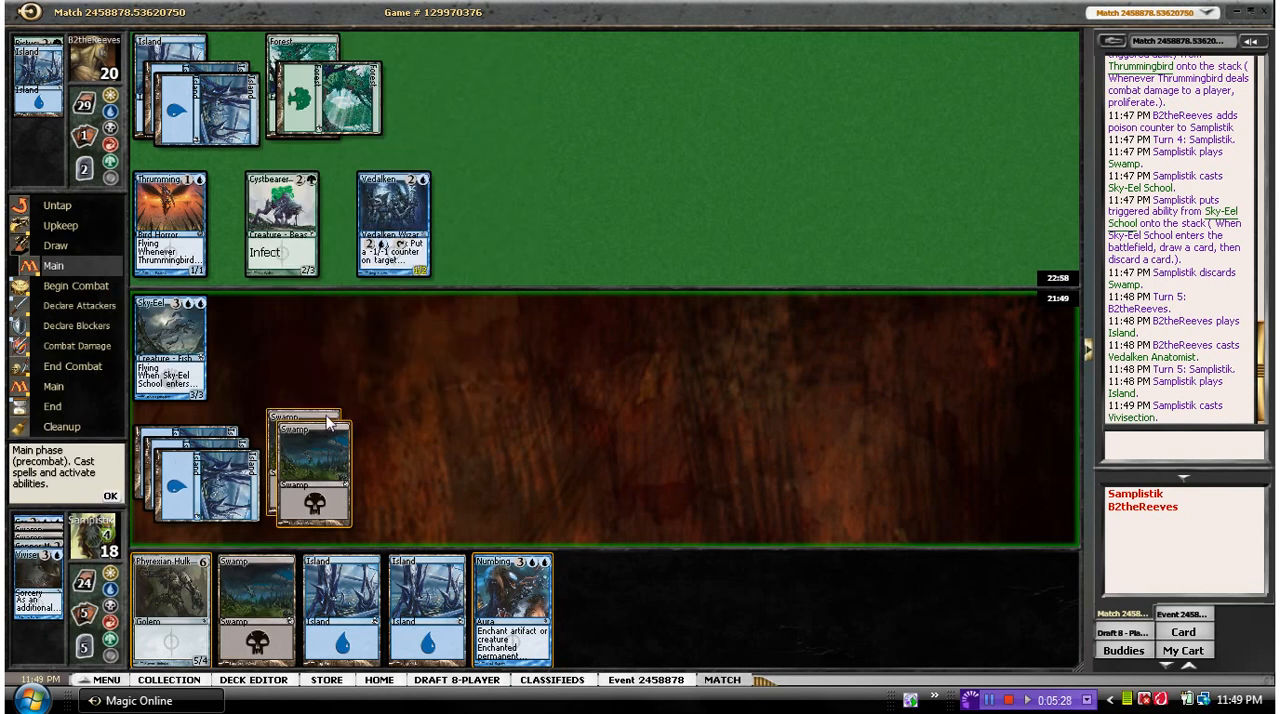
Pass priority through the main phase and combat without attacking to end the turn.
click(110, 497)
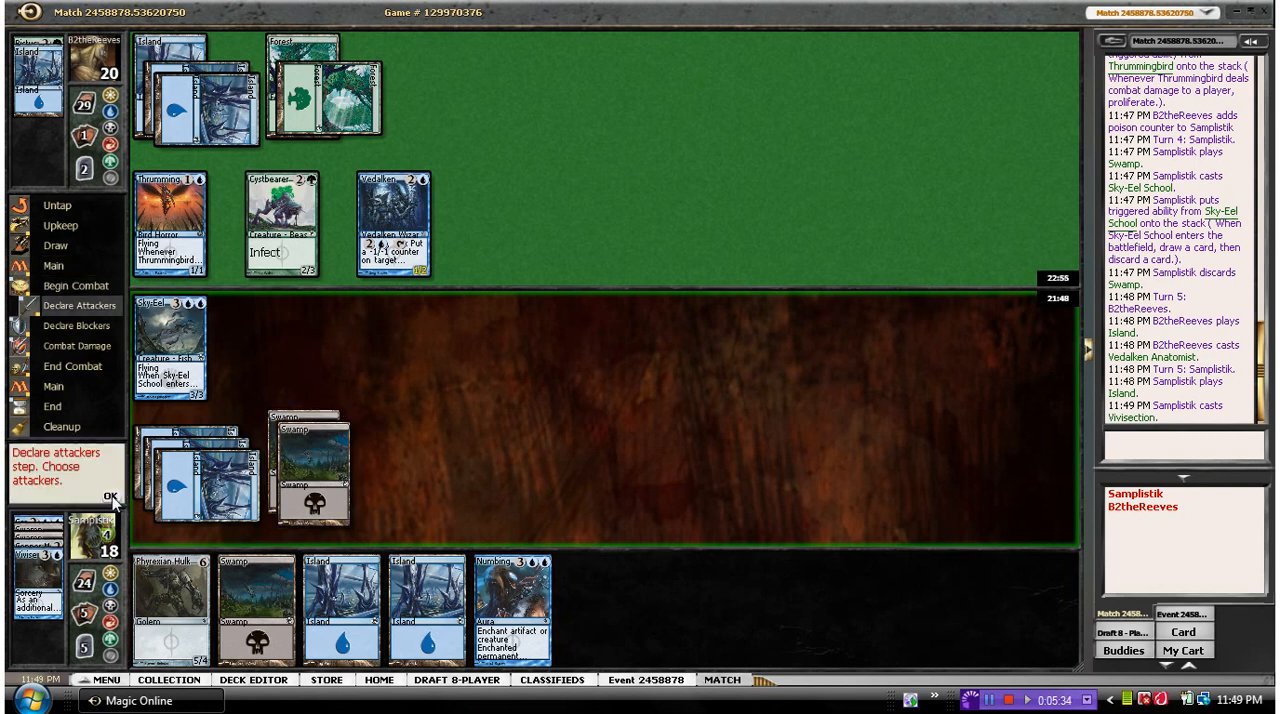
click(112, 497)
click(112, 497)
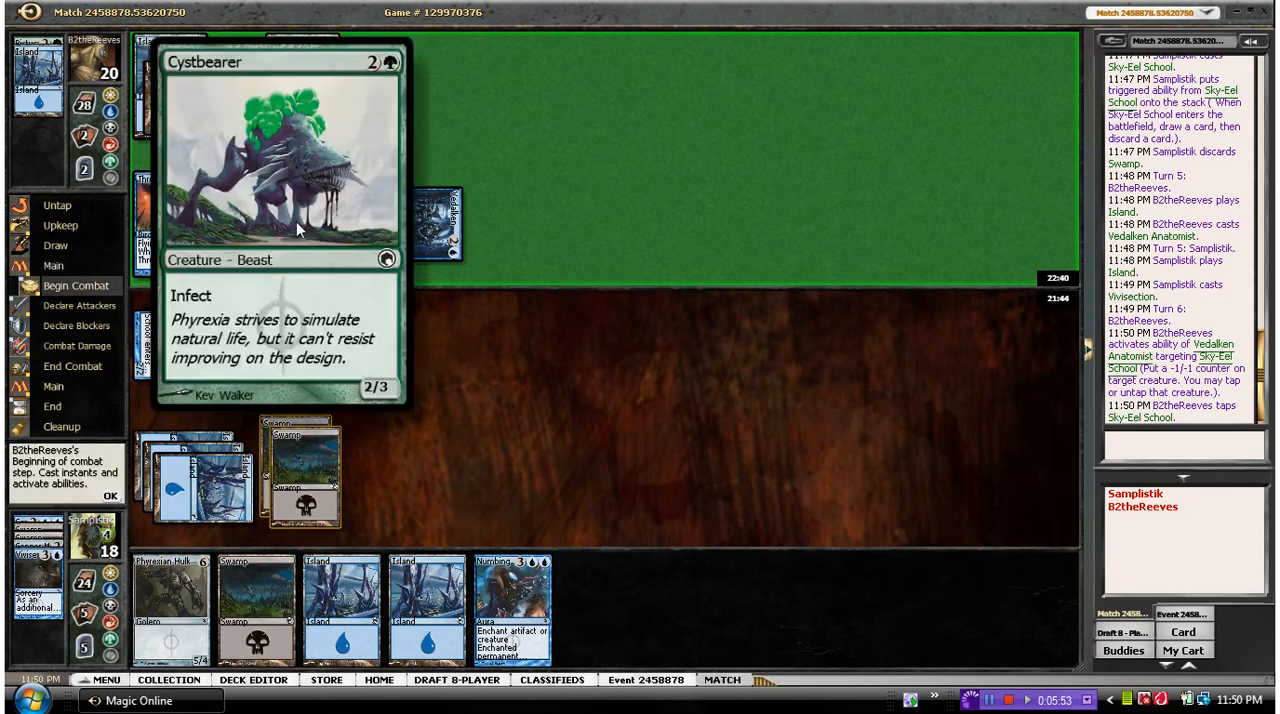
Let Cystbearer and Thrummingbird attack unblocked and their damage and proliferate triggers resolve.
click(111, 497)
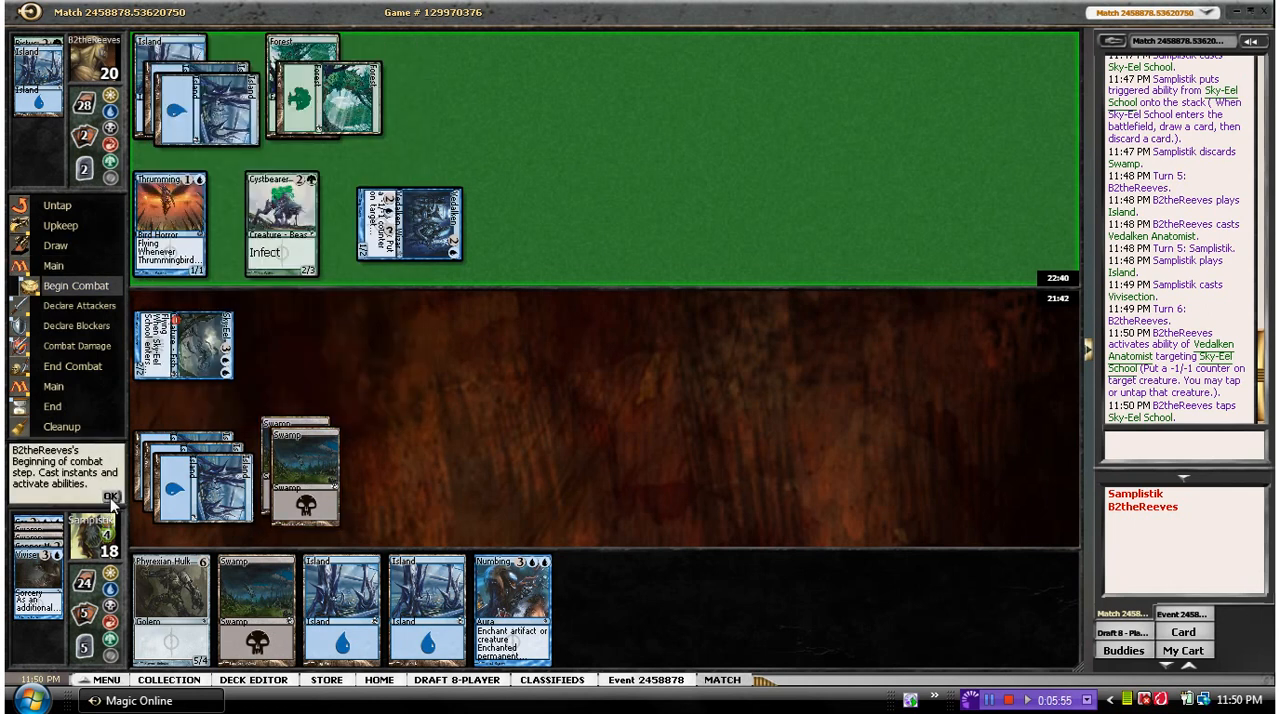
click(170, 215)
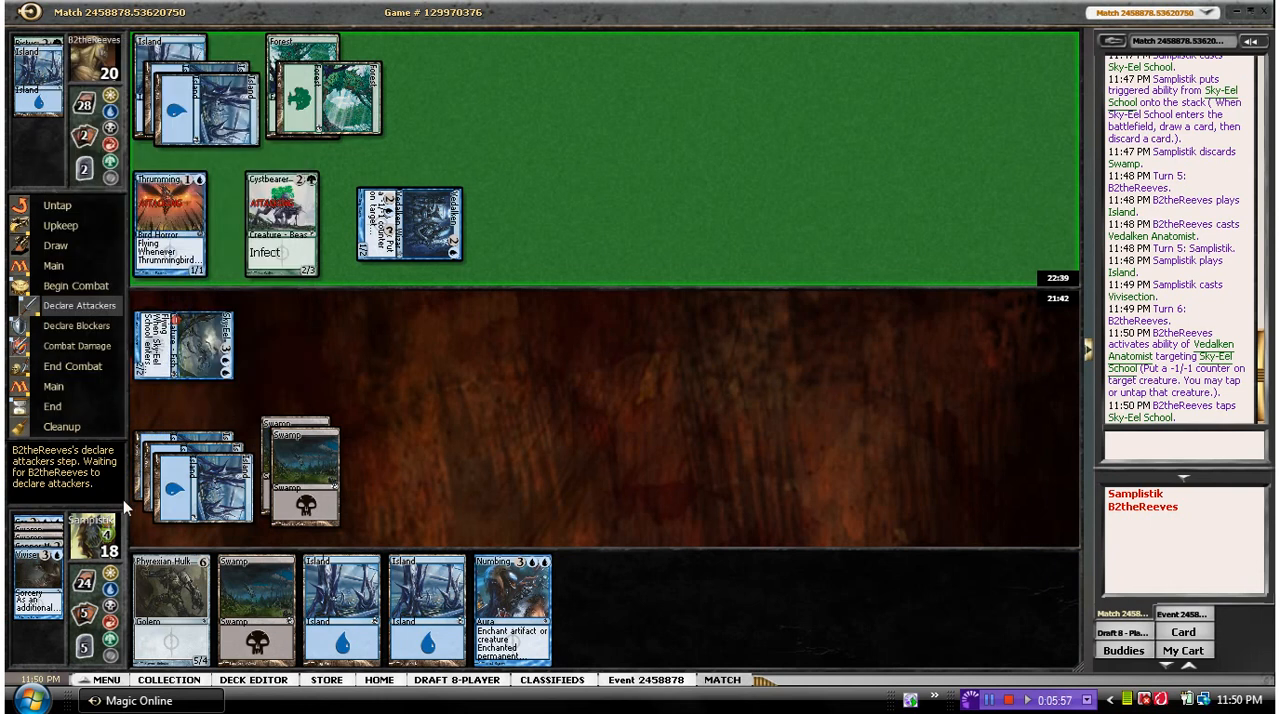
click(111, 497)
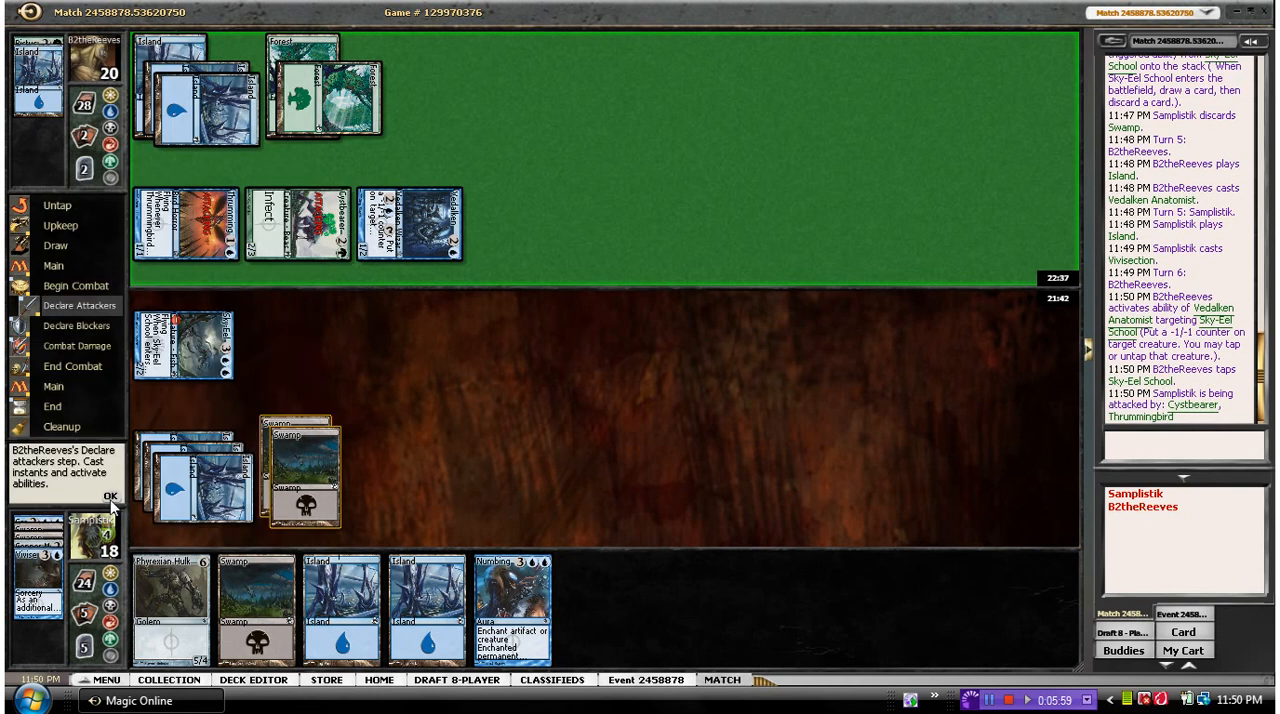
click(111, 497)
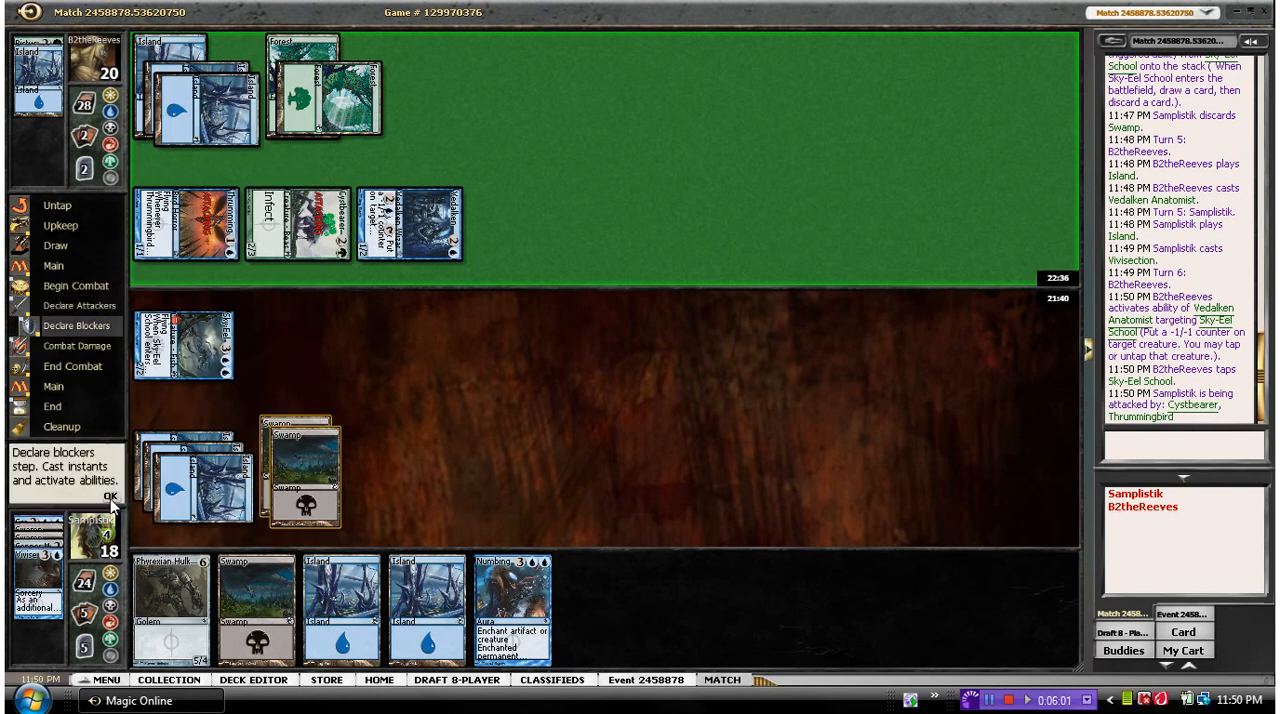
click(111, 497)
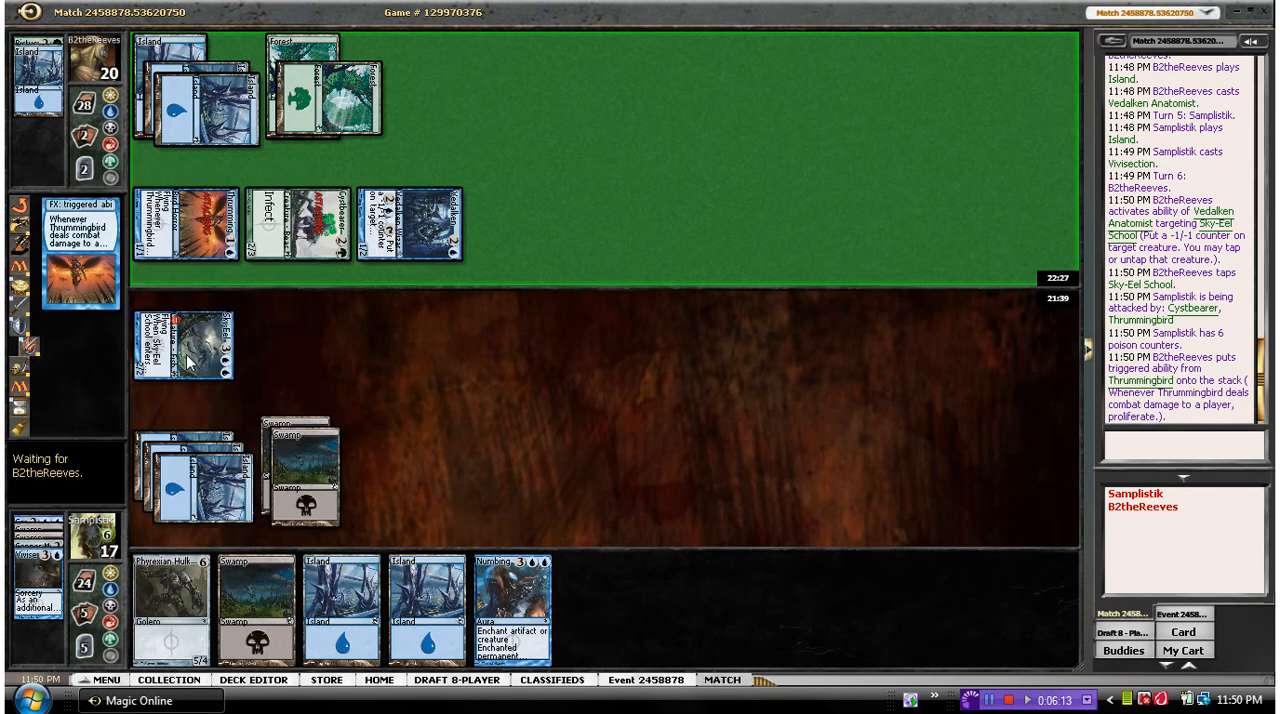
mouse_move(186, 224)
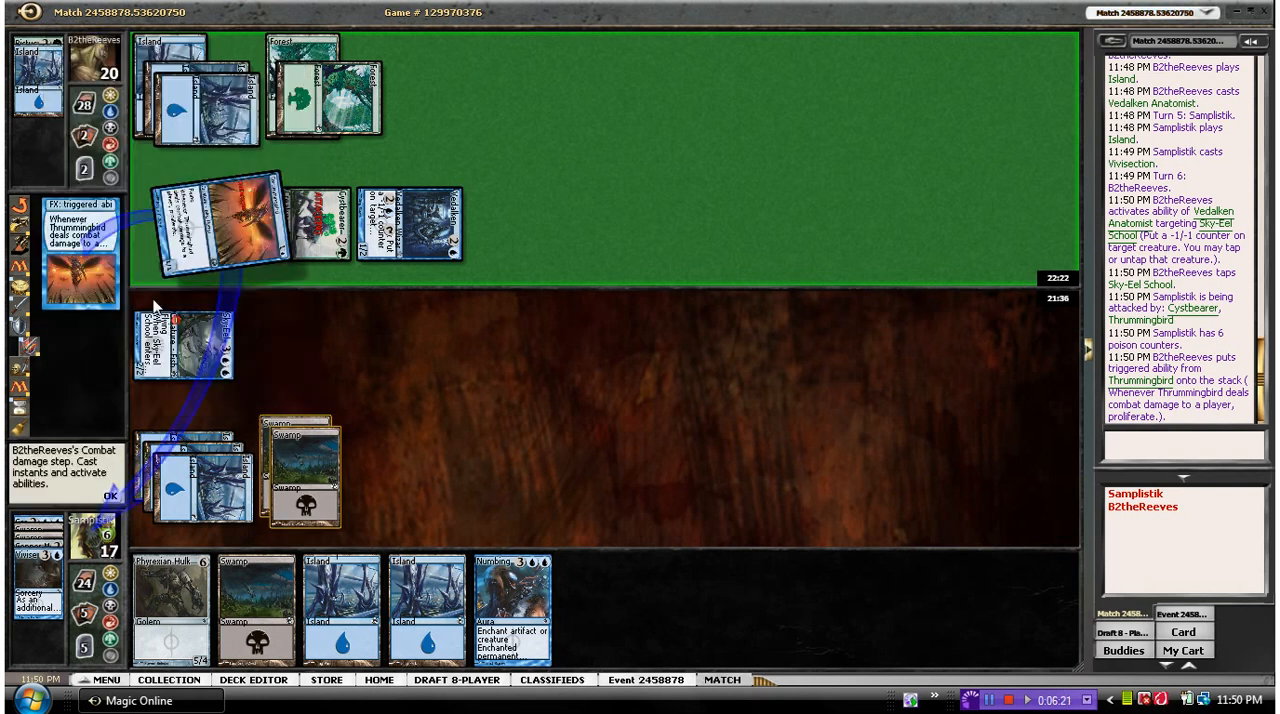
click(113, 497)
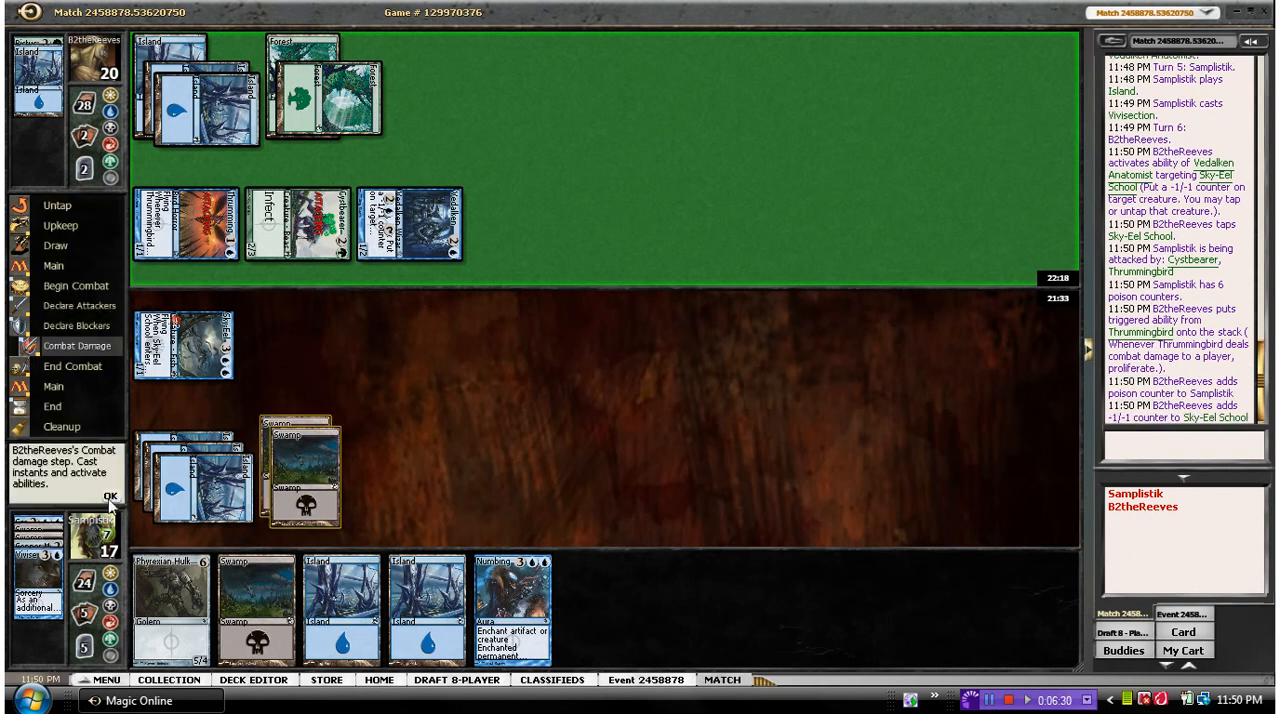
click(111, 496)
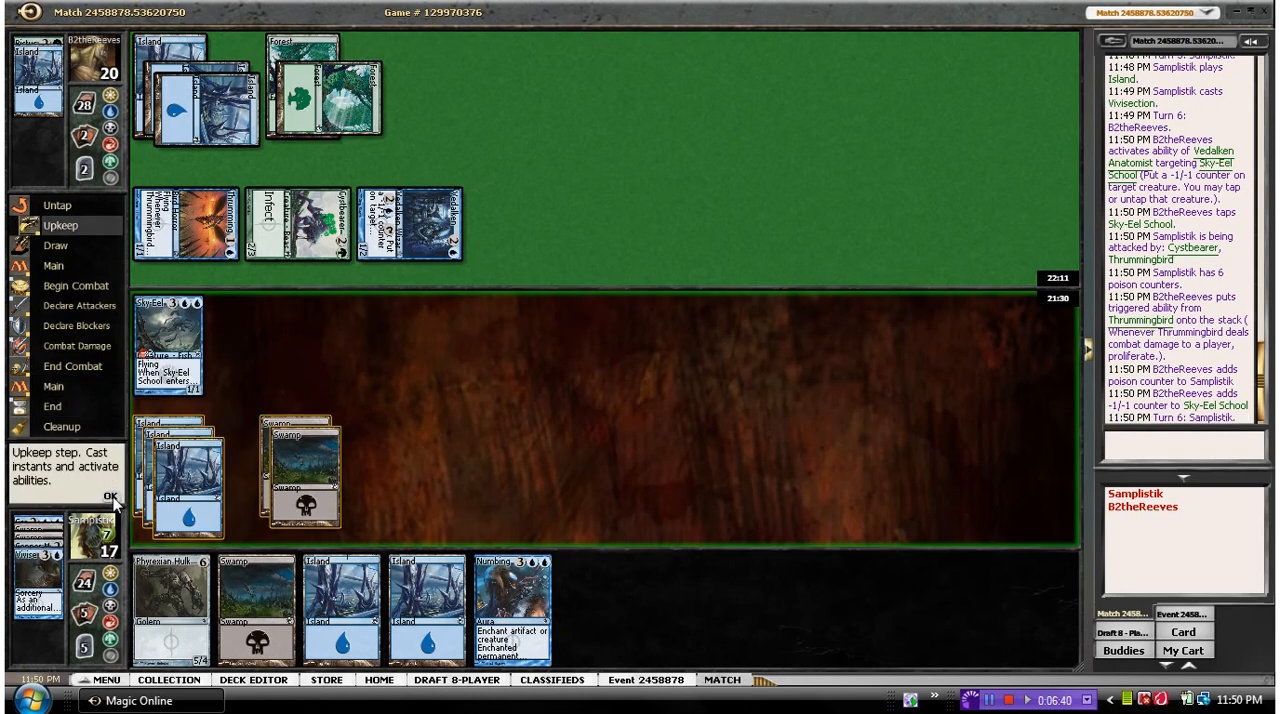
Play a fourth Island and cast Numbing Dose on the opponent's Vedalken Anatomist.
click(111, 496)
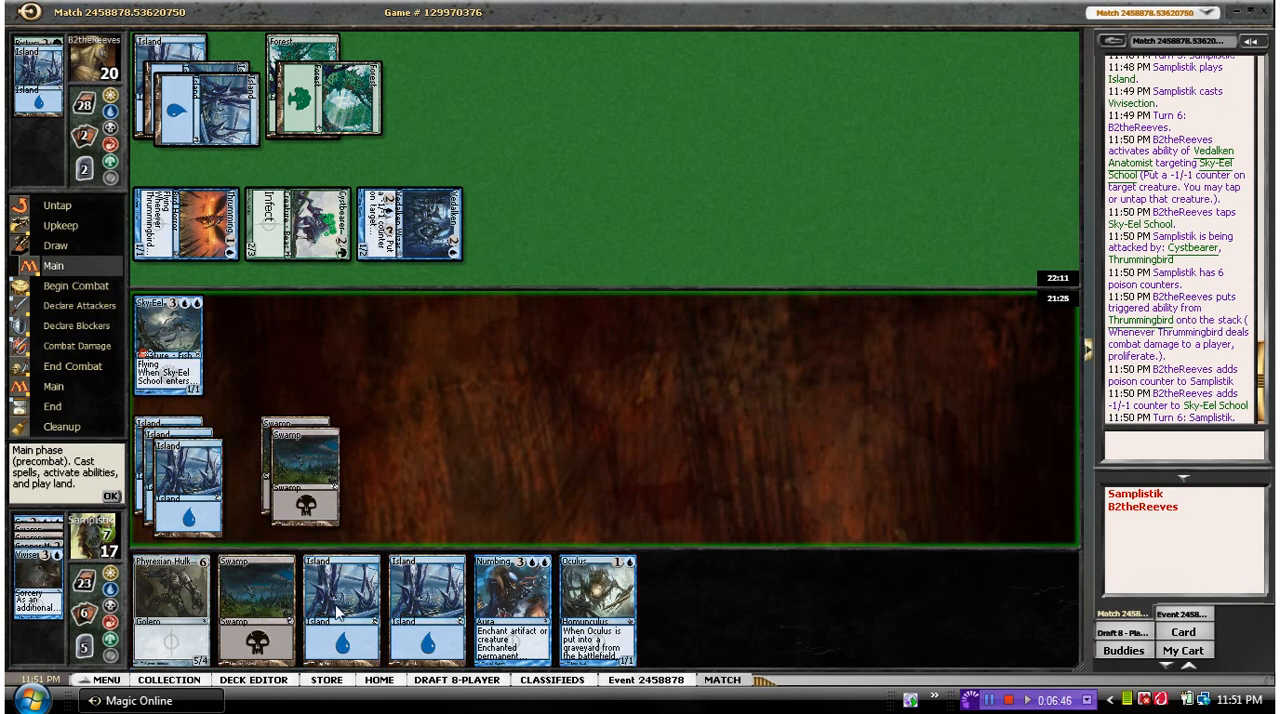
double_click(327, 600)
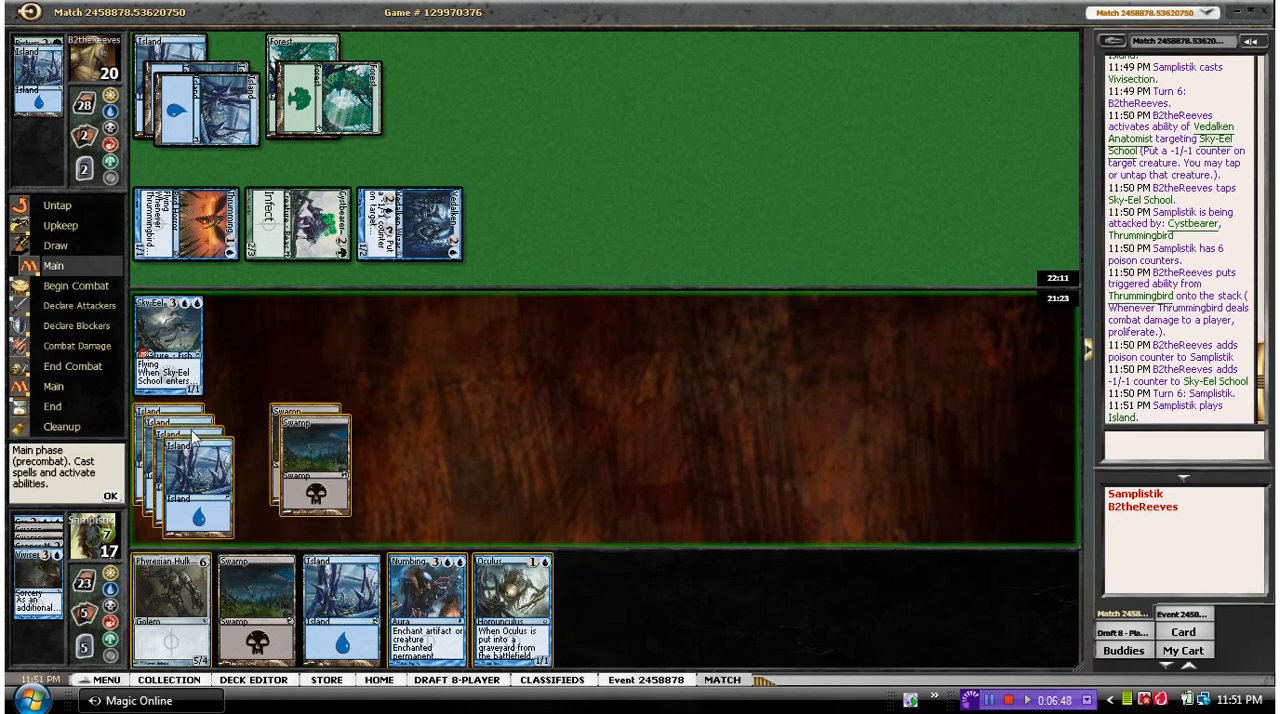
double_click(436, 598)
click(310, 470)
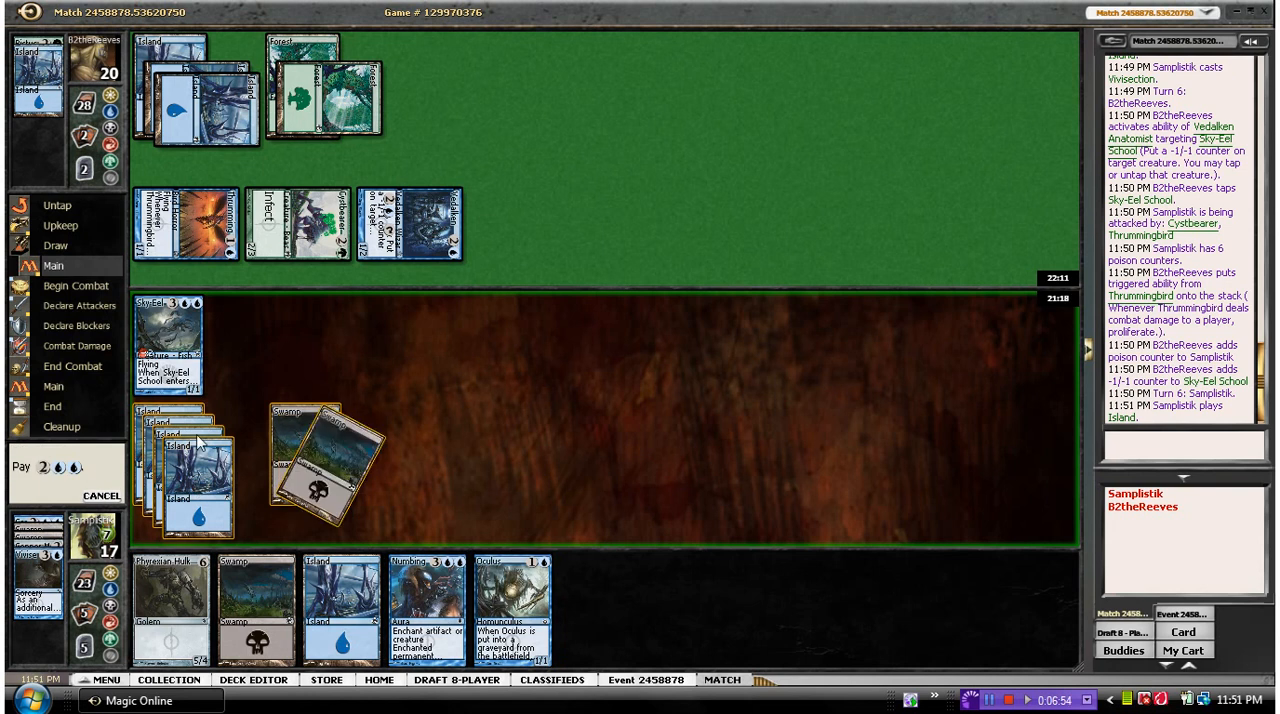
click(198, 440)
click(176, 425)
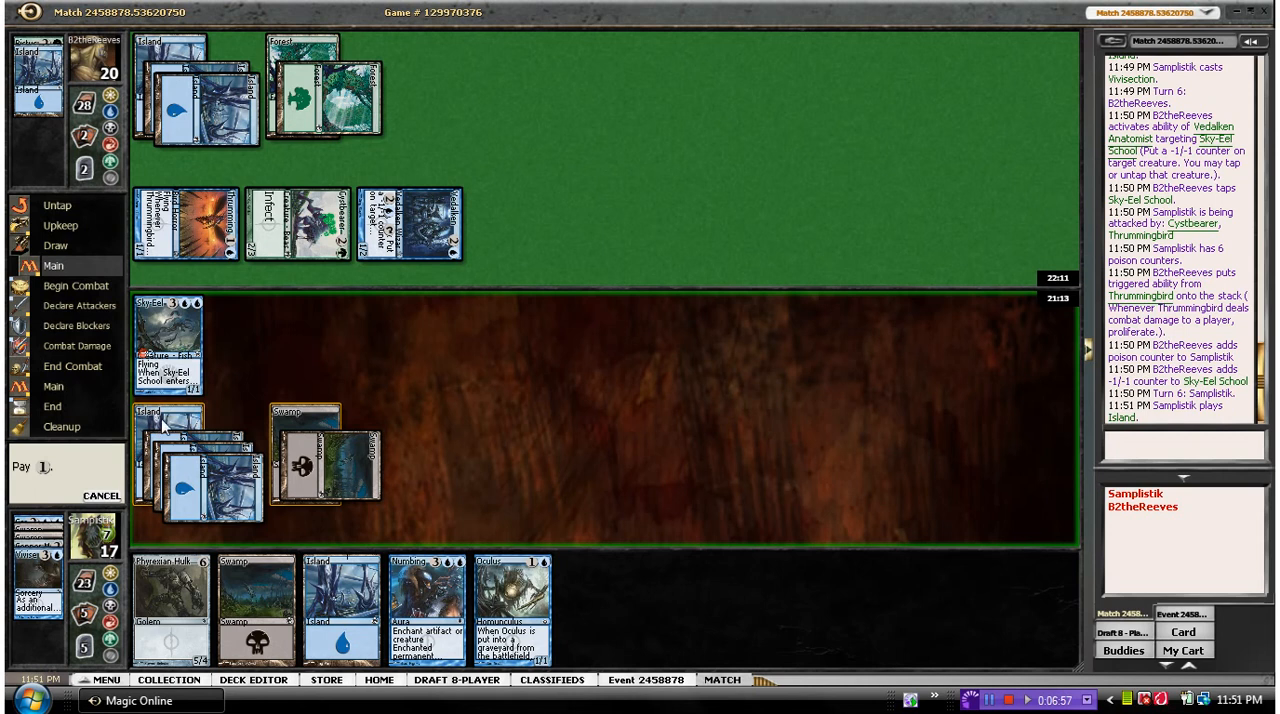
click(309, 430)
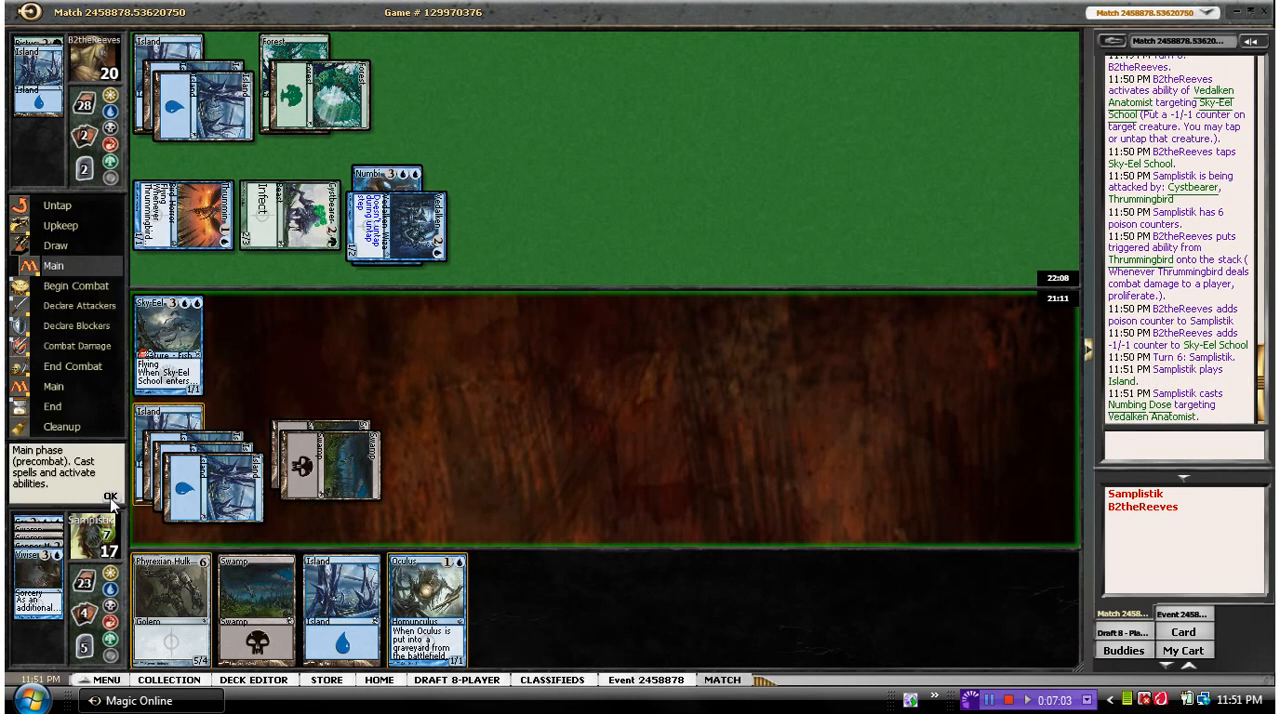
Pass through combat without attacking and end the turn.
click(111, 497)
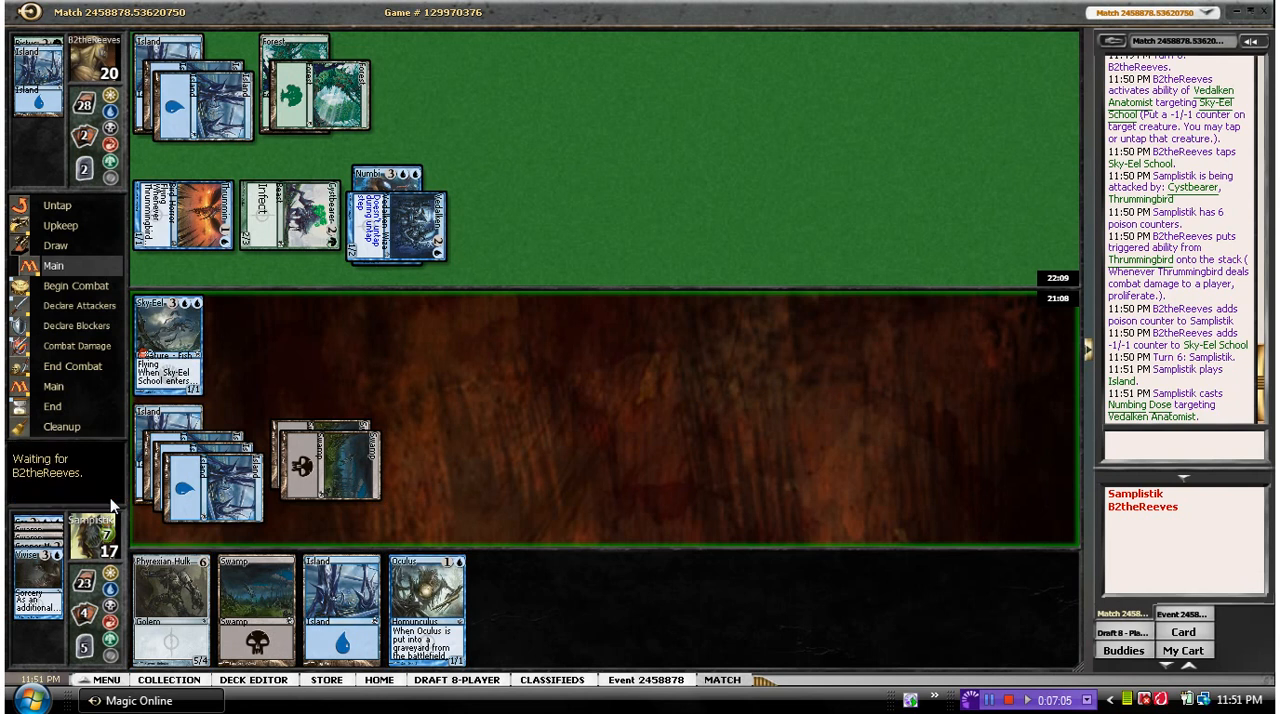
click(111, 497)
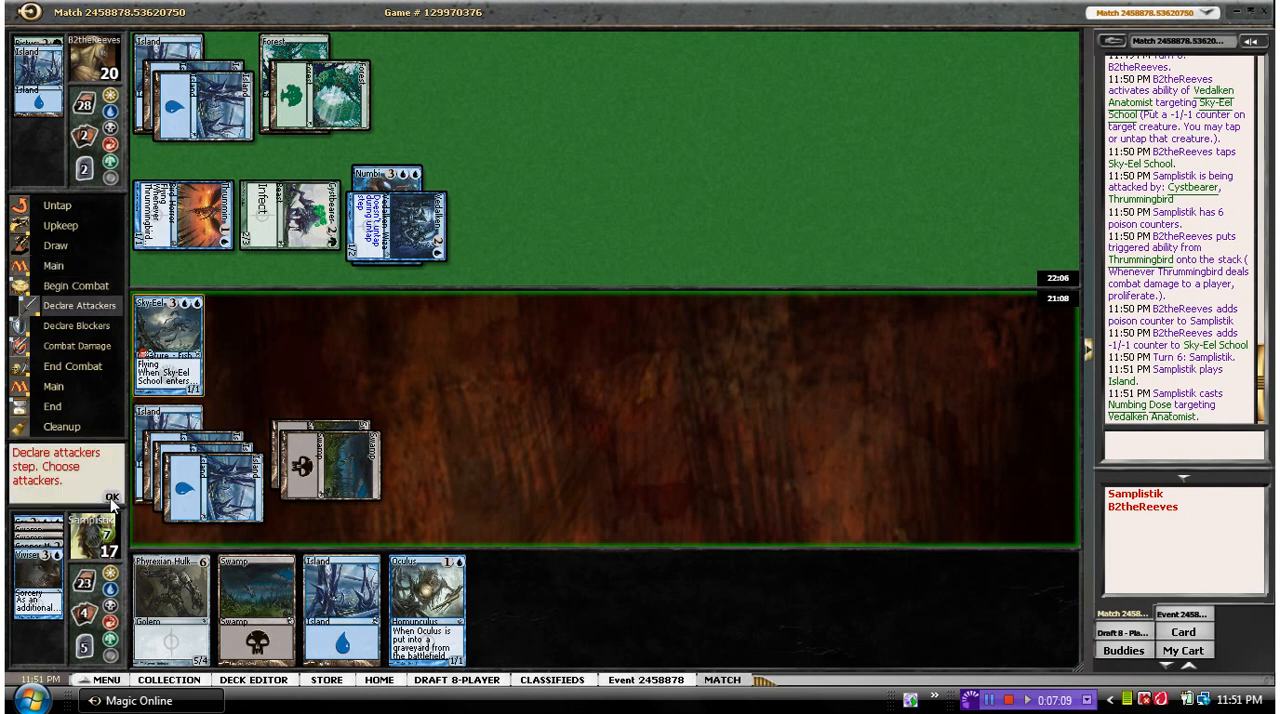
click(112, 497)
click(112, 497)
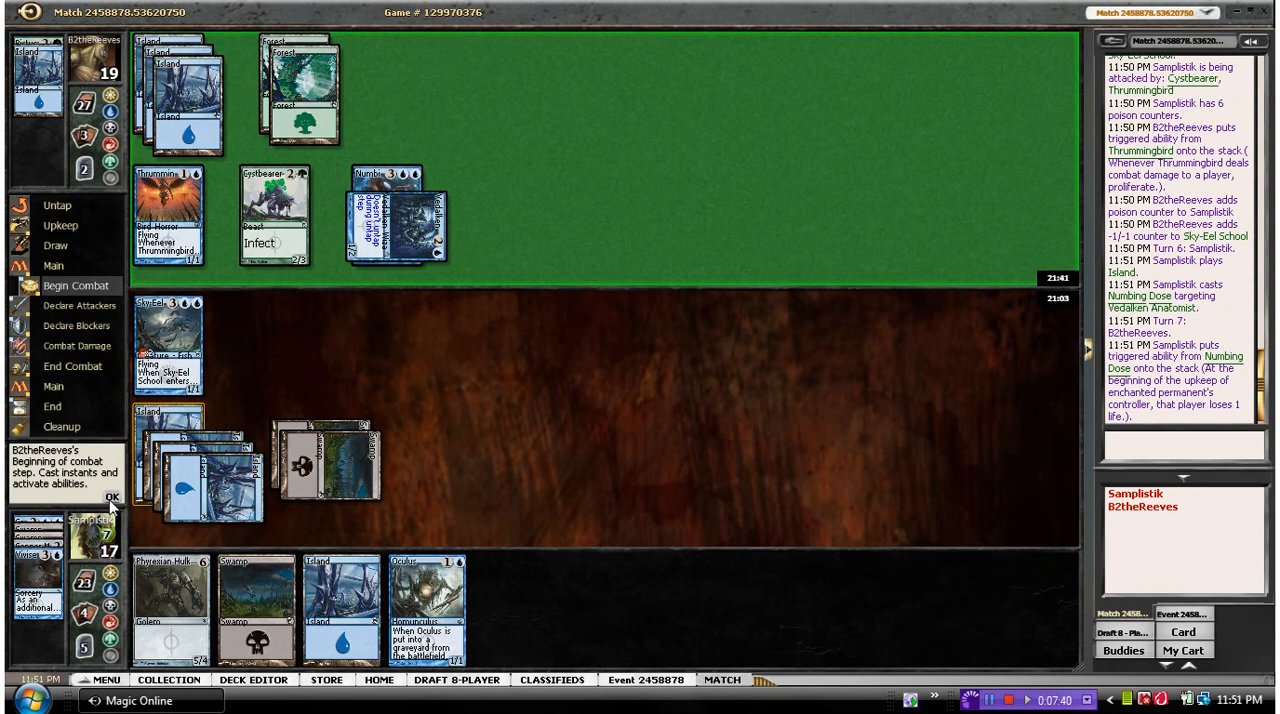
Block Thrummingbird with Sky-Eel School and let combat damage resolve.
click(111, 495)
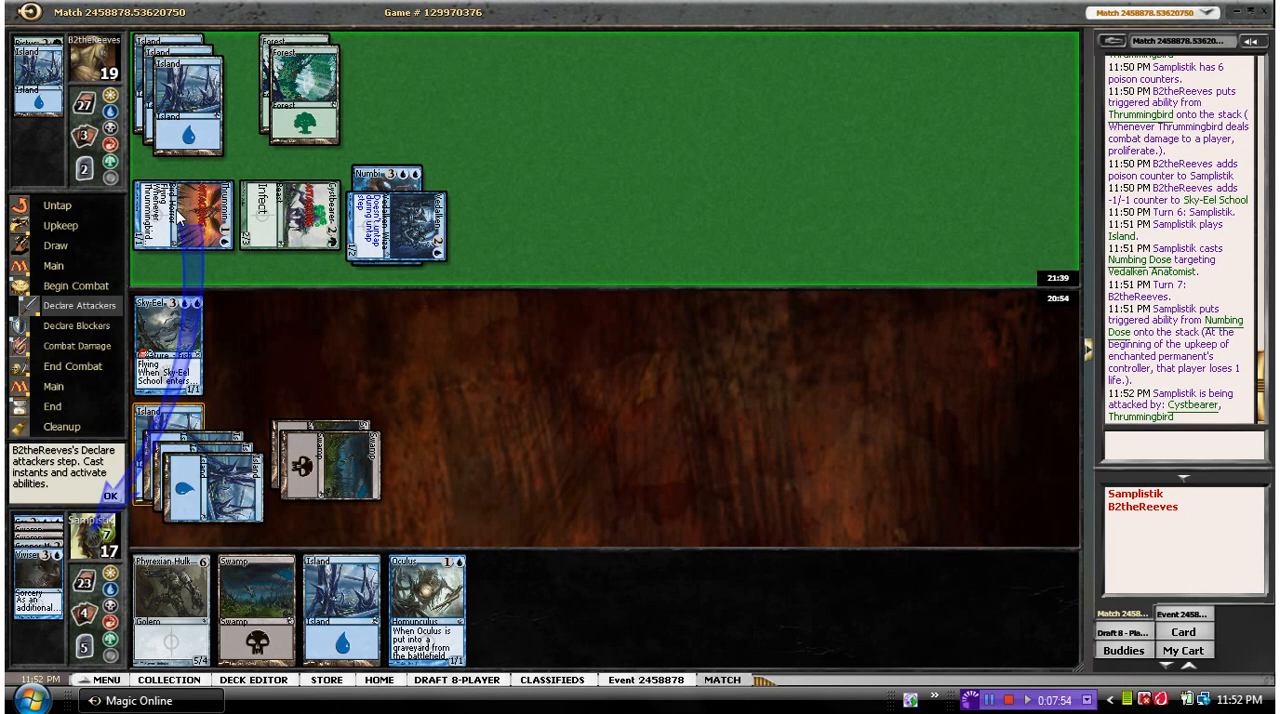
click(111, 495)
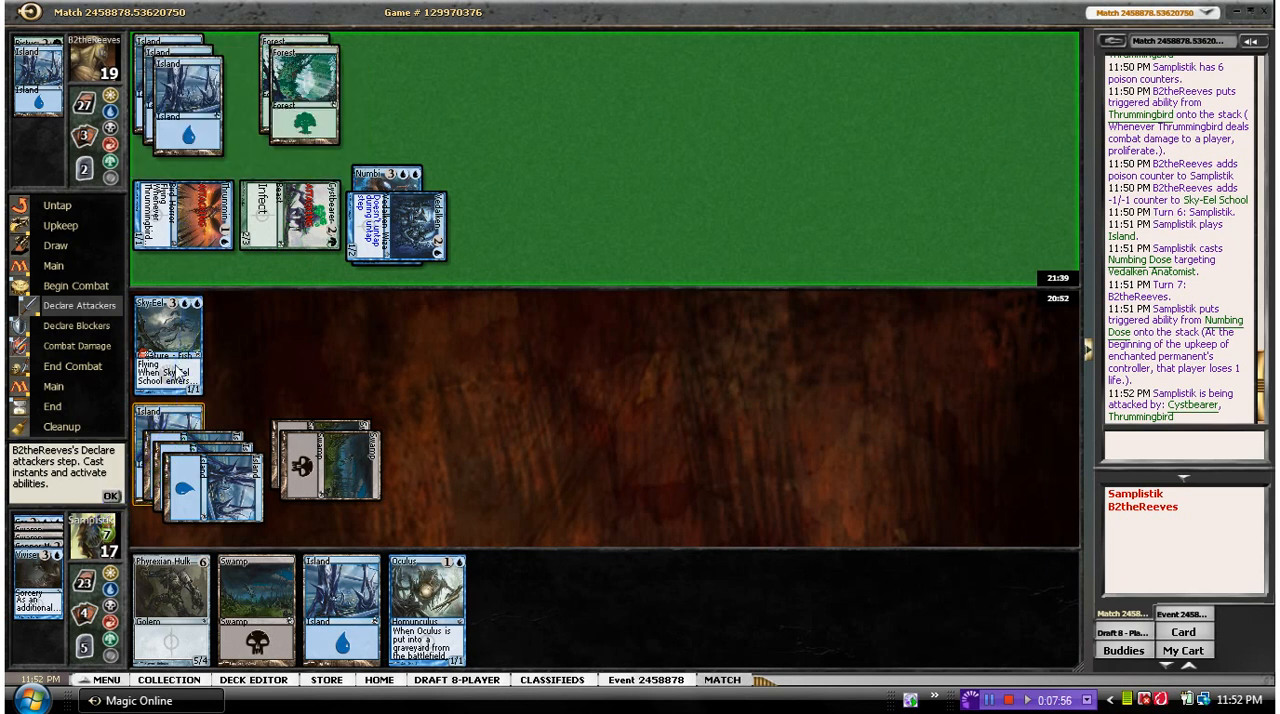
drag(180, 345, 185, 225)
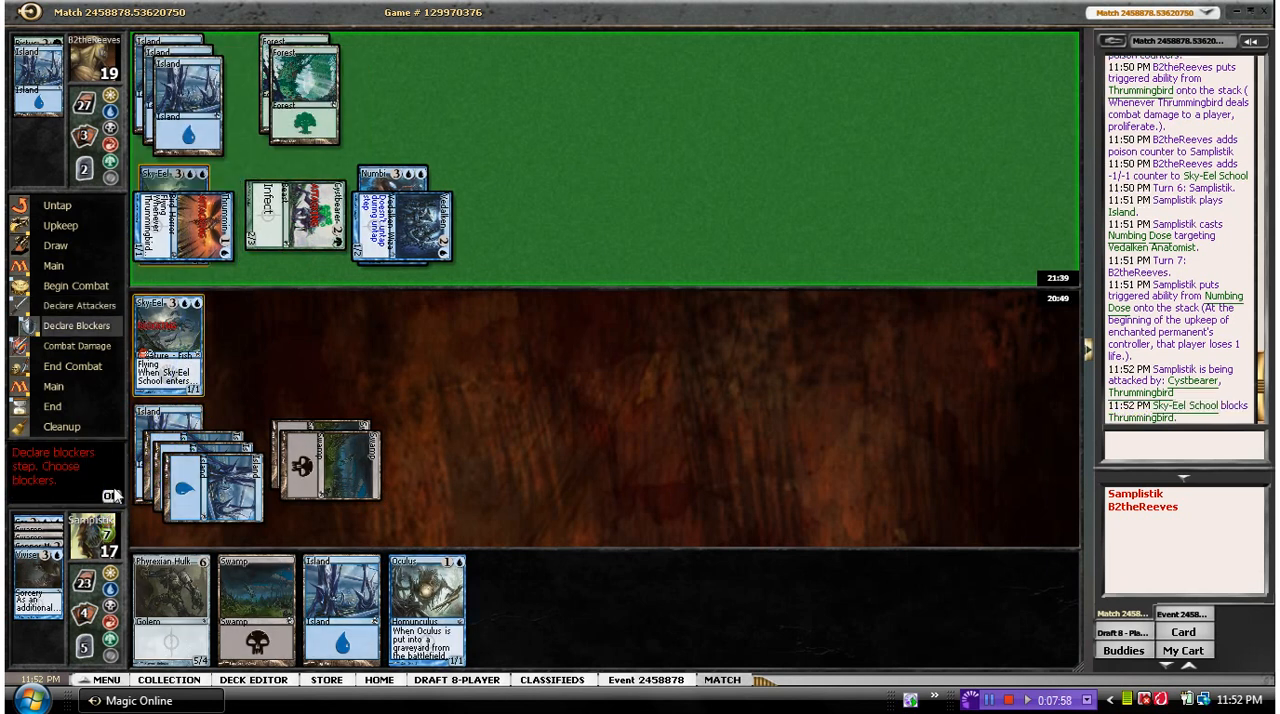
click(111, 495)
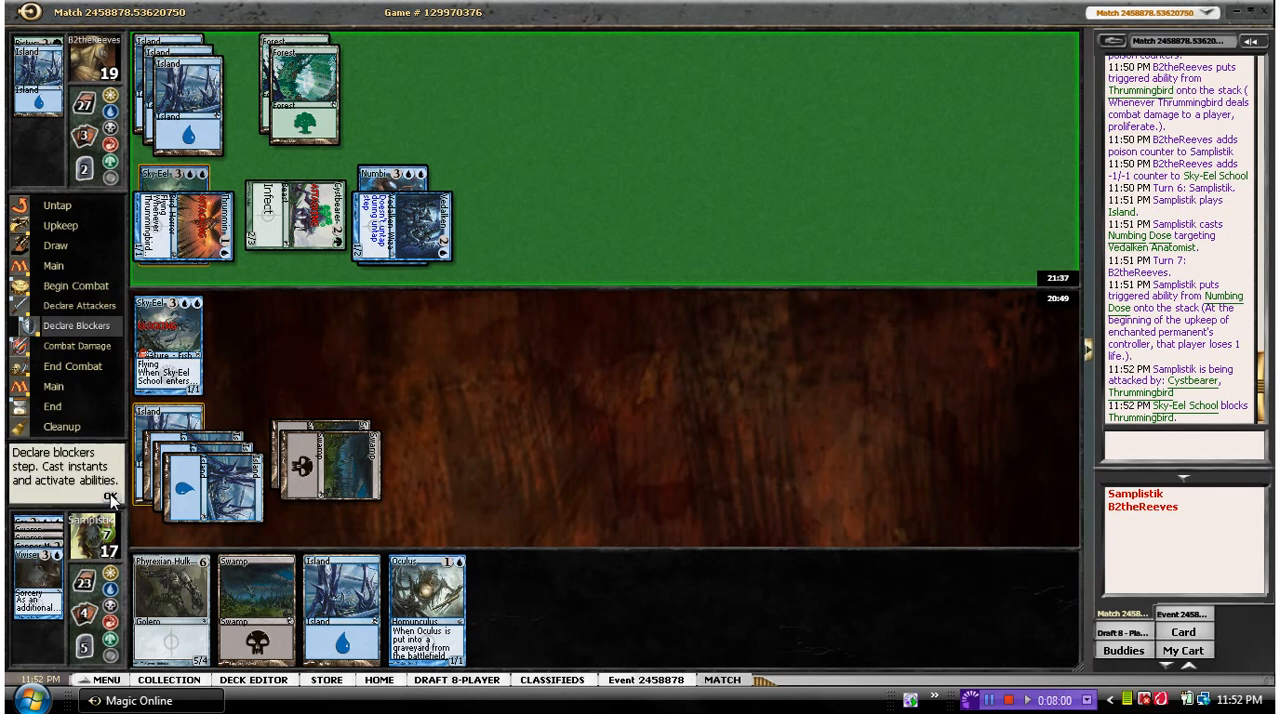
click(111, 497)
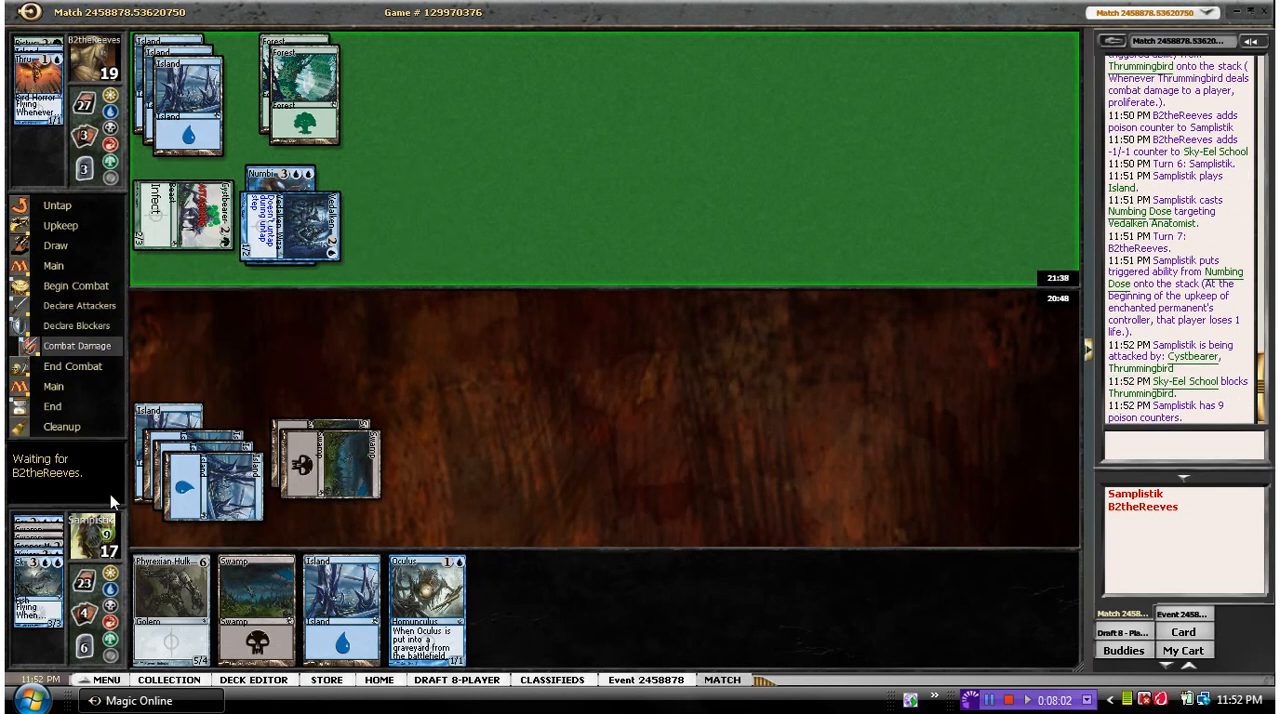
click(114, 493)
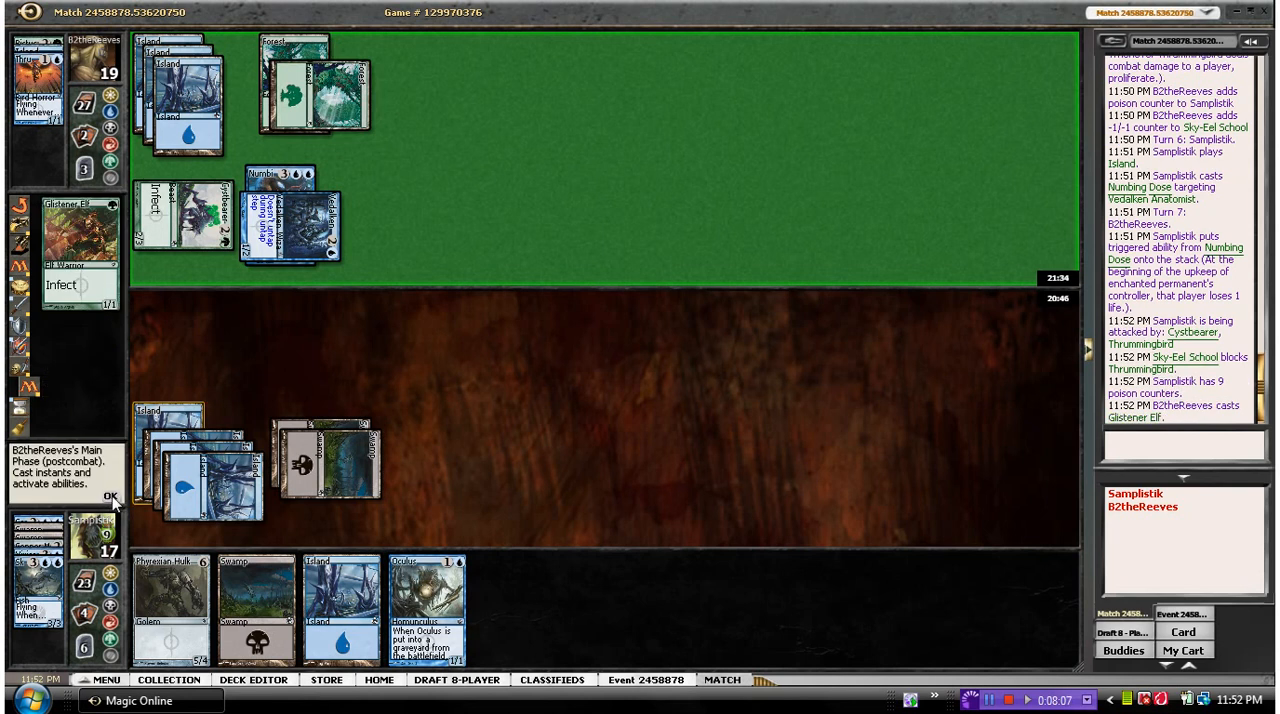
Let Glistener Elf and a second Vedalken Anatomist resolve and pass the opponent's end step.
click(111, 496)
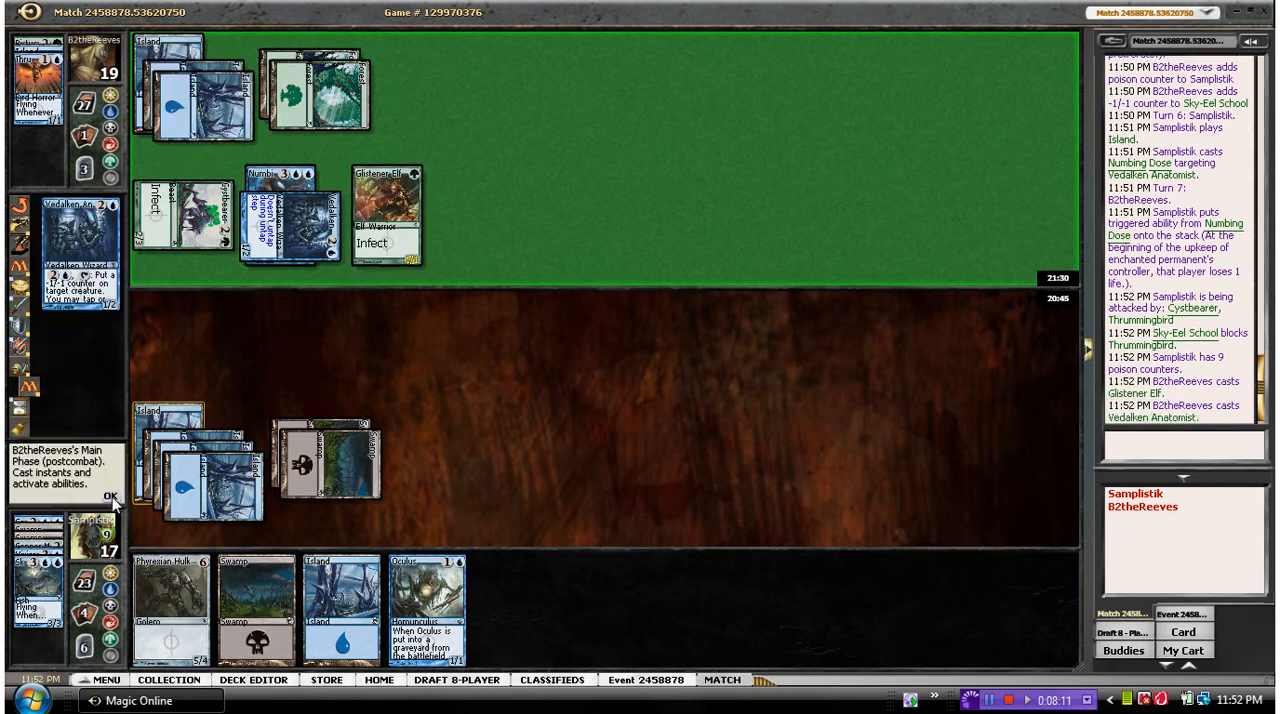
click(111, 496)
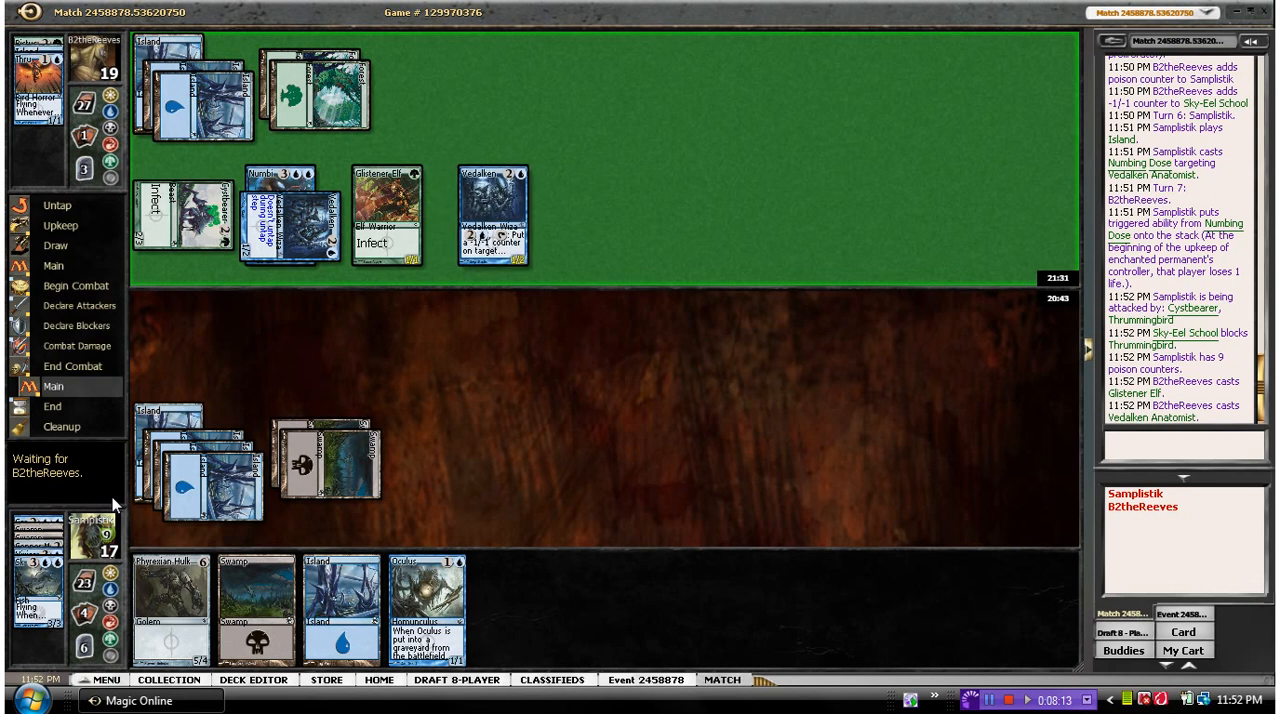
click(111, 496)
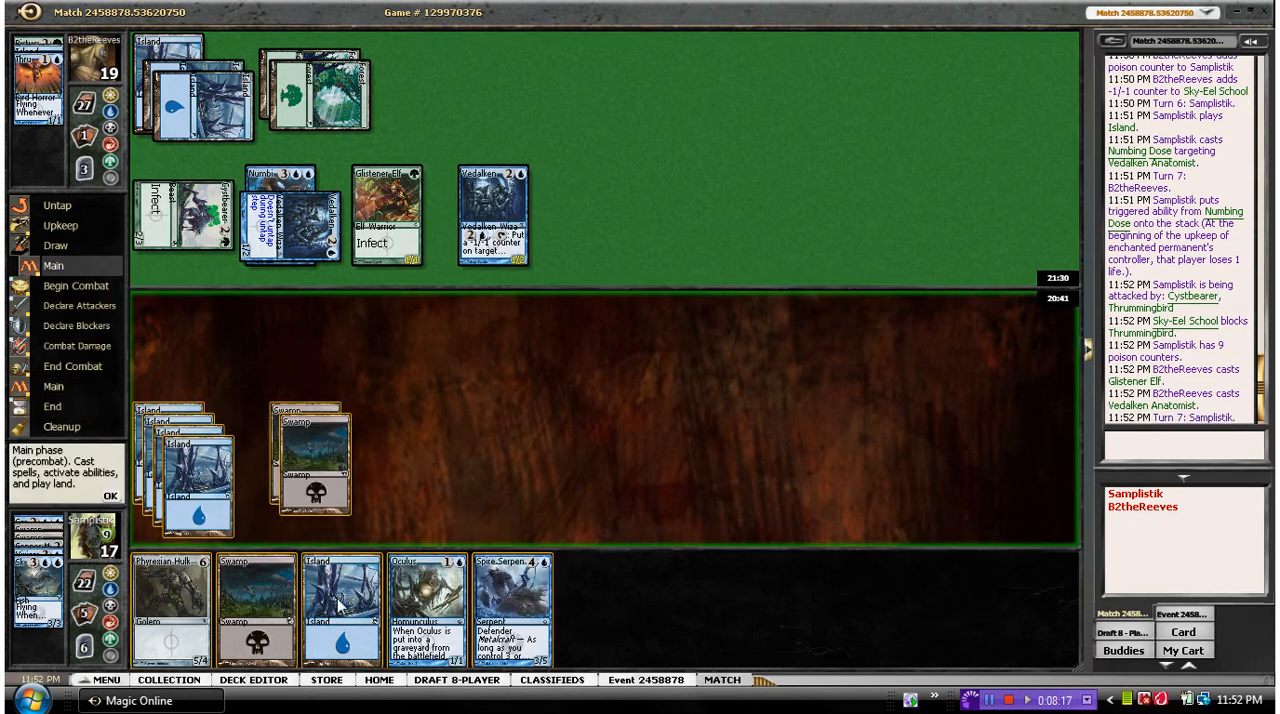
Play a Swamp from hand and bring up the game options menu on the battlefield.
double_click(258, 600)
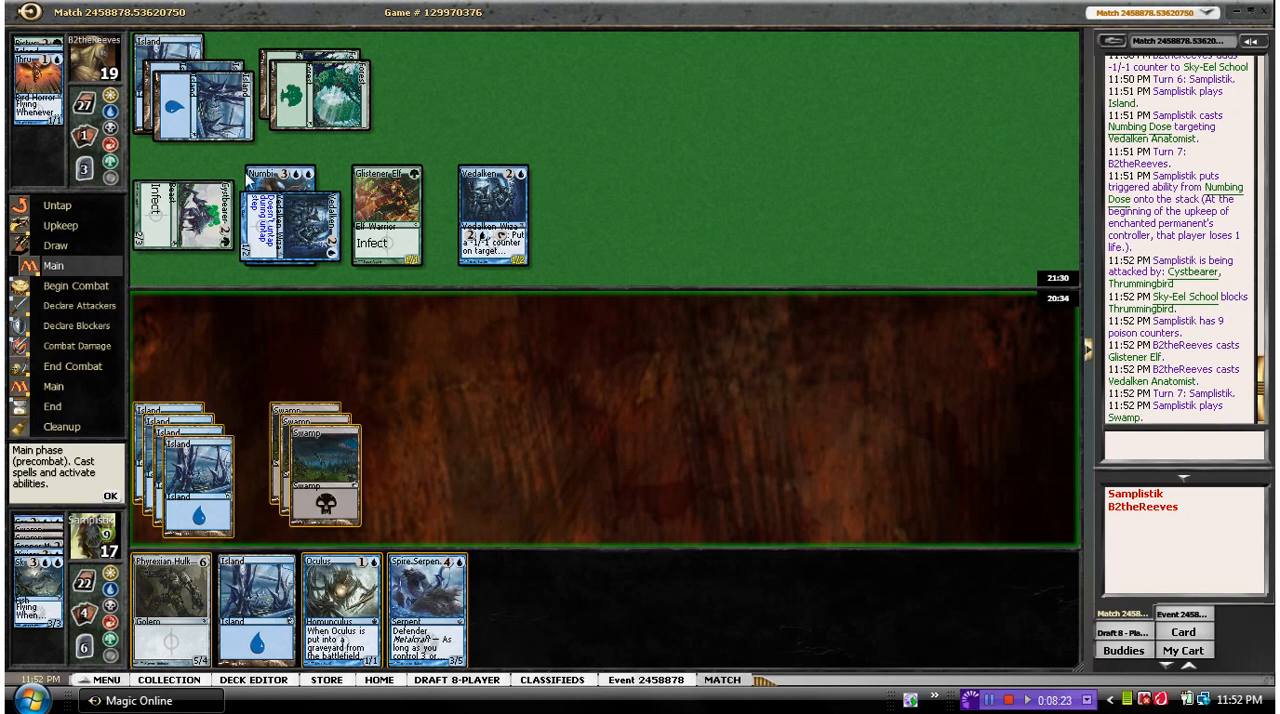
right_click(468, 341)
click(400, 340)
right_click(493, 316)
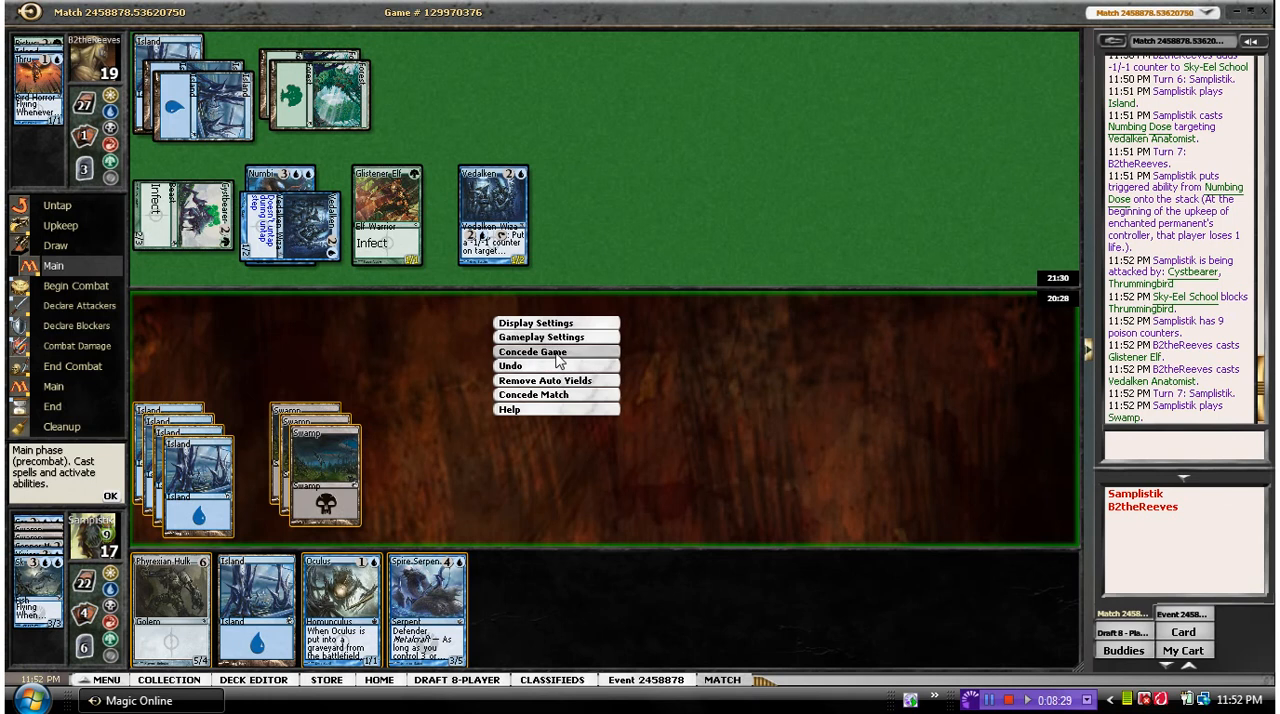
Concede the game, confirm it, and dismiss the results to reach the sideboarding screen.
click(532, 352)
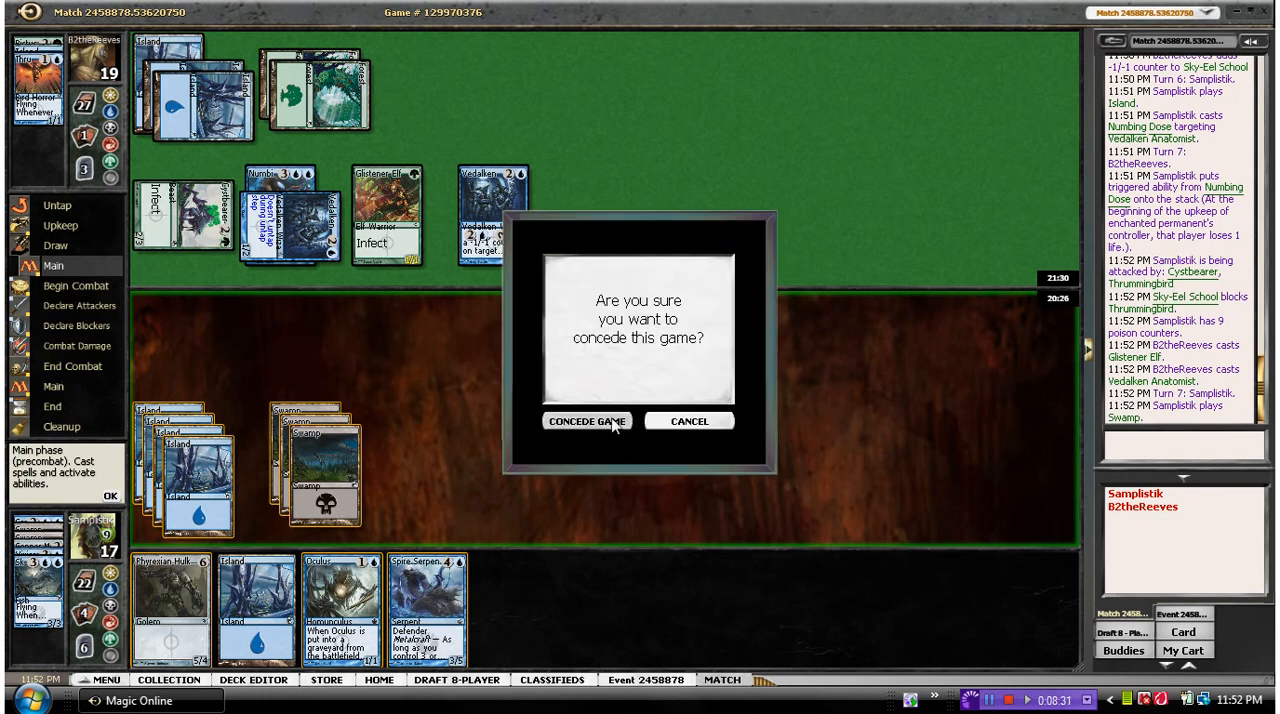
click(560, 421)
click(625, 426)
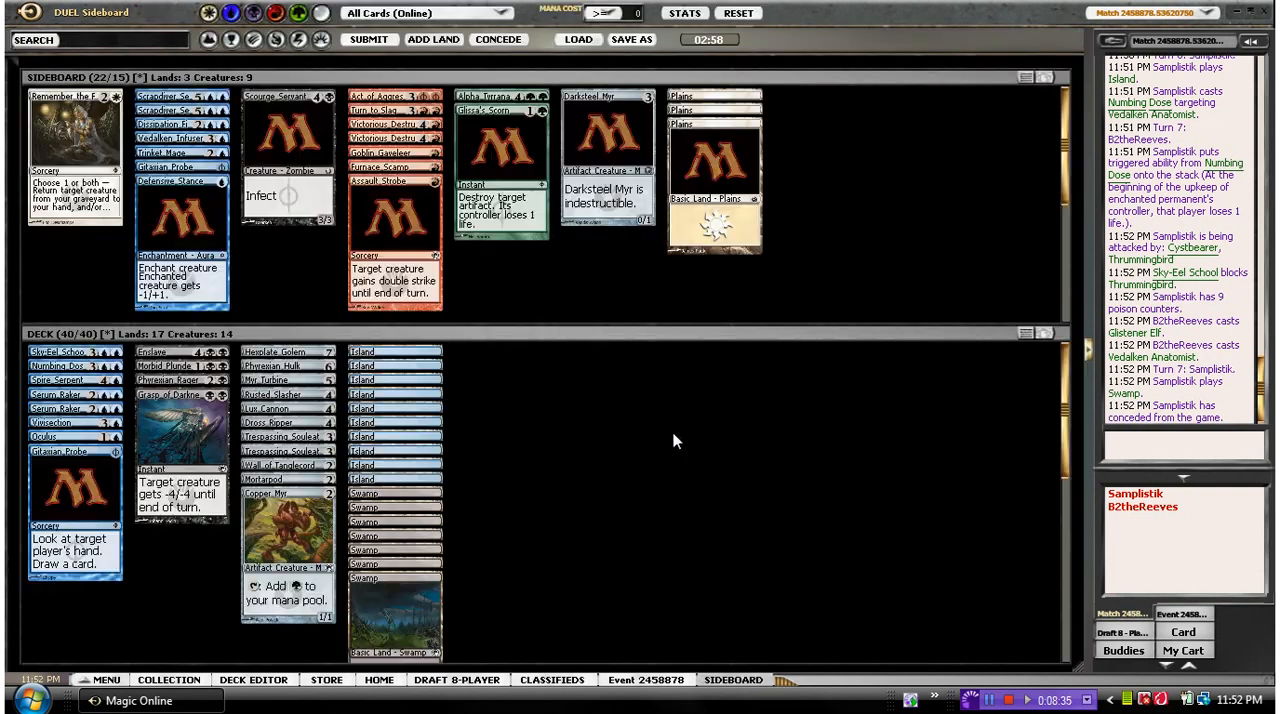
right_click(690, 408)
Sort the deck into piles by mana cost and move Act of Aggression from sideboard into the deck.
click(748, 457)
mouse_move(607, 160)
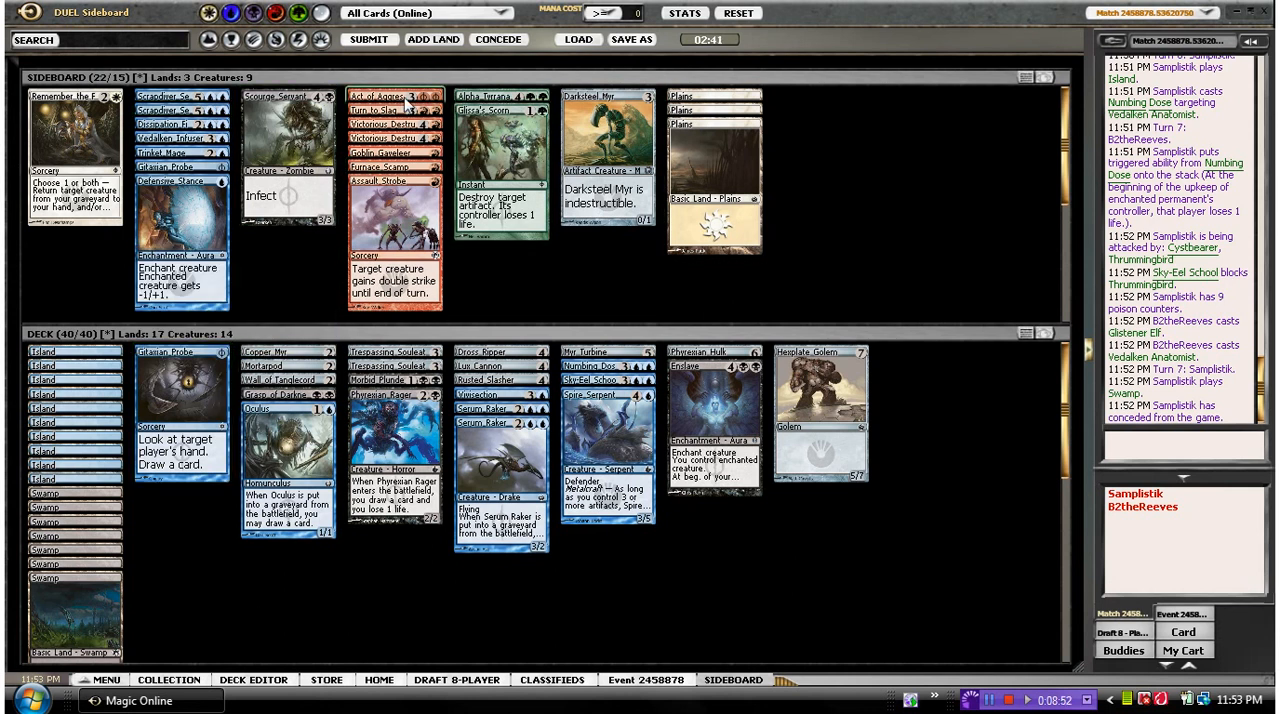
mouse_move(390, 97)
mouse_move(395, 200)
mouse_down()
mouse_move(533, 475)
mouse_move(390, 500)
mouse_move(393, 480)
mouse_up()
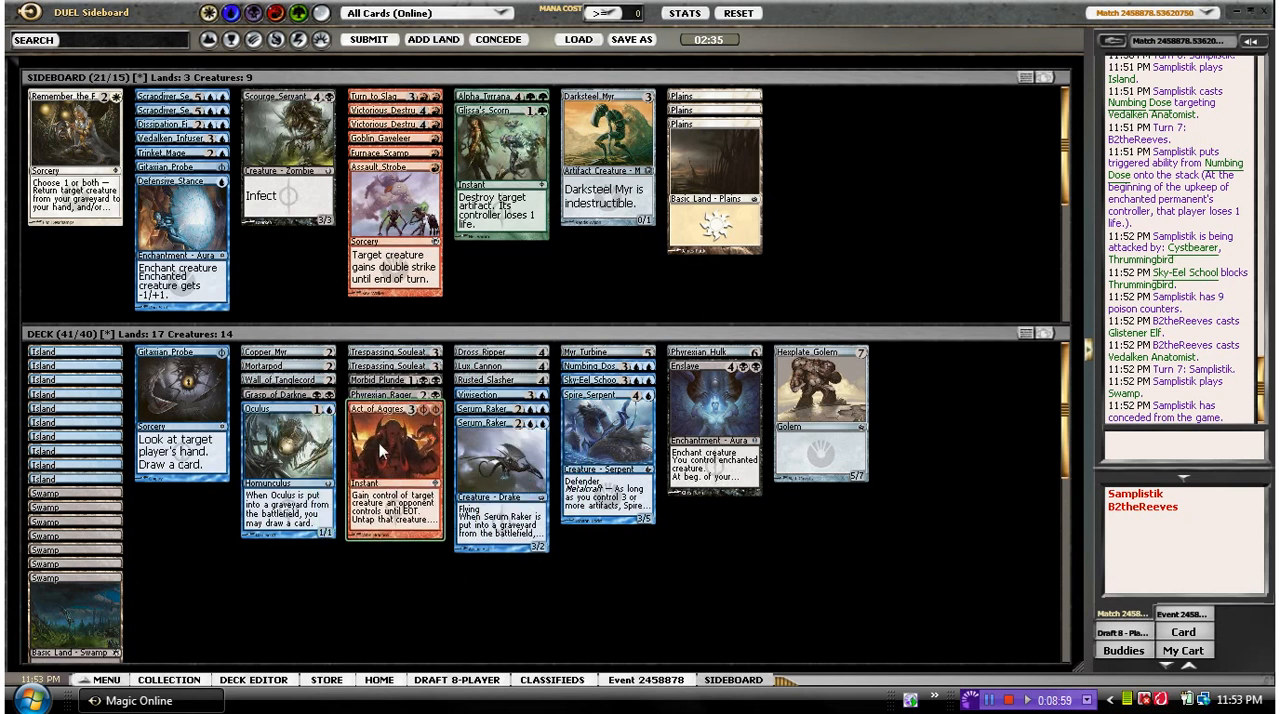
right_click(483, 366)
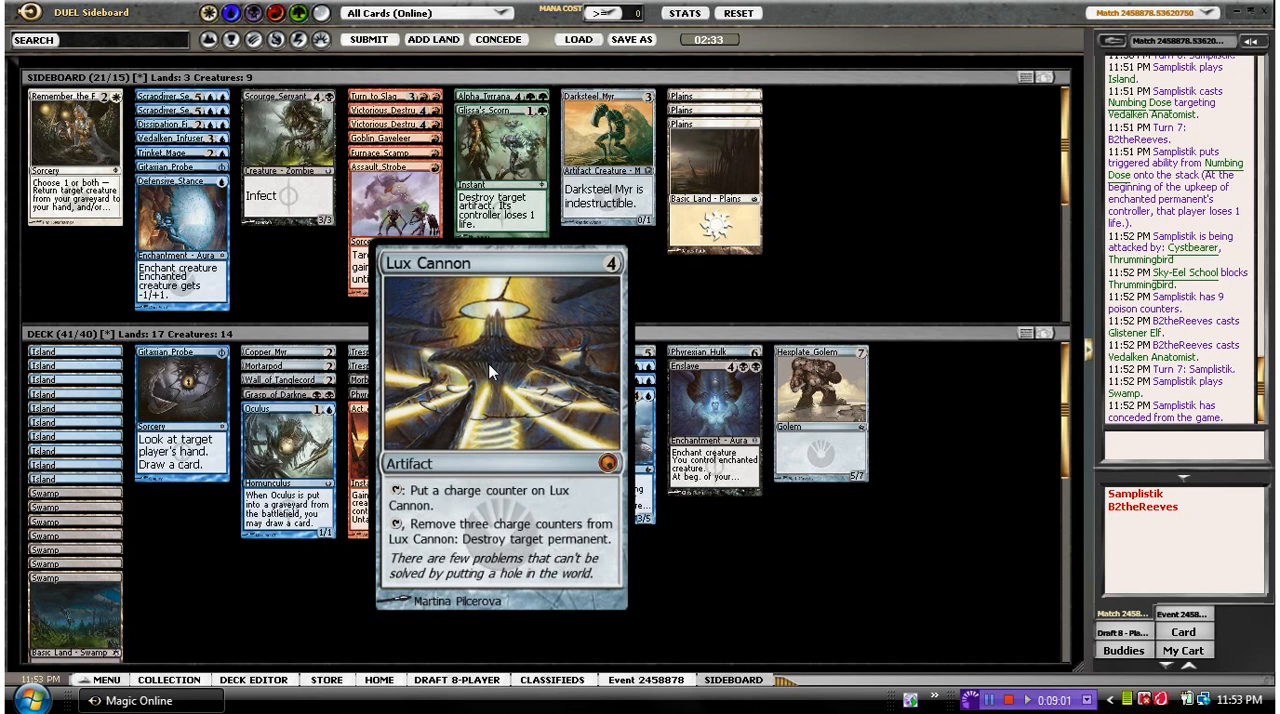
click(490, 372)
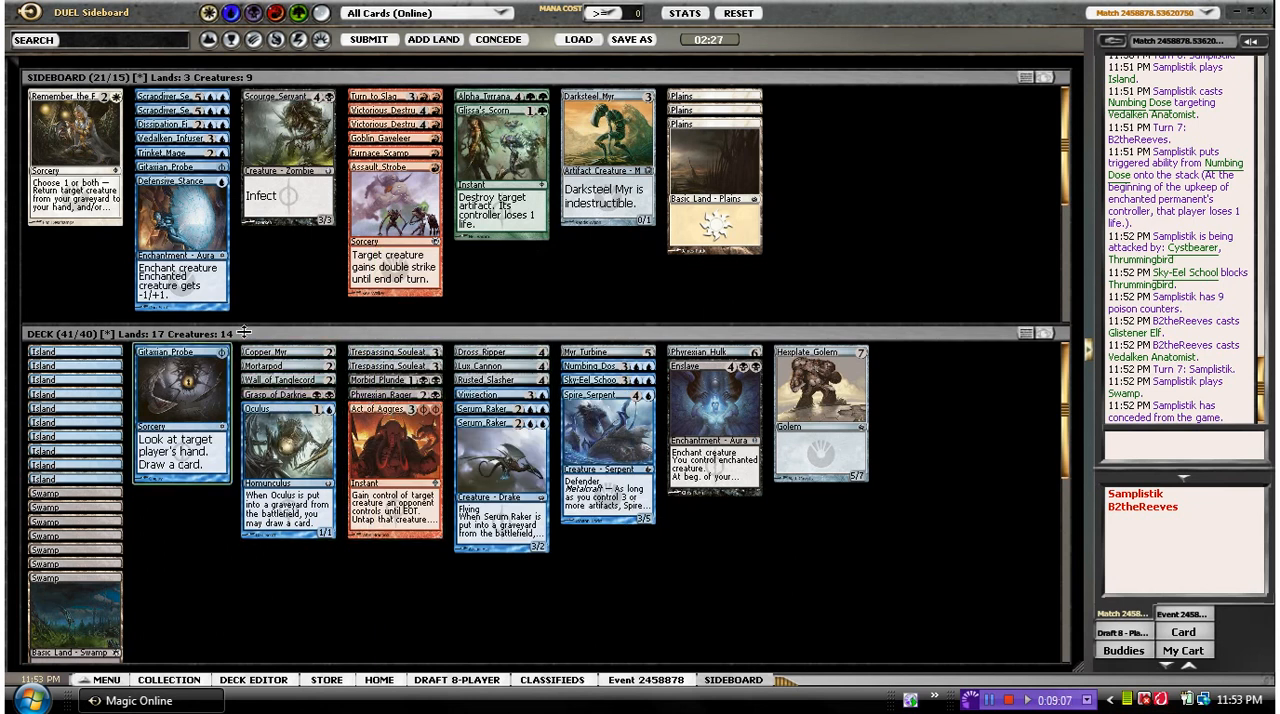
Move Gitaxian Probe out to the sideboard and re-sort the deck into piles by mana cost.
click(193, 403)
double_click(193, 403)
right_click(816, 533)
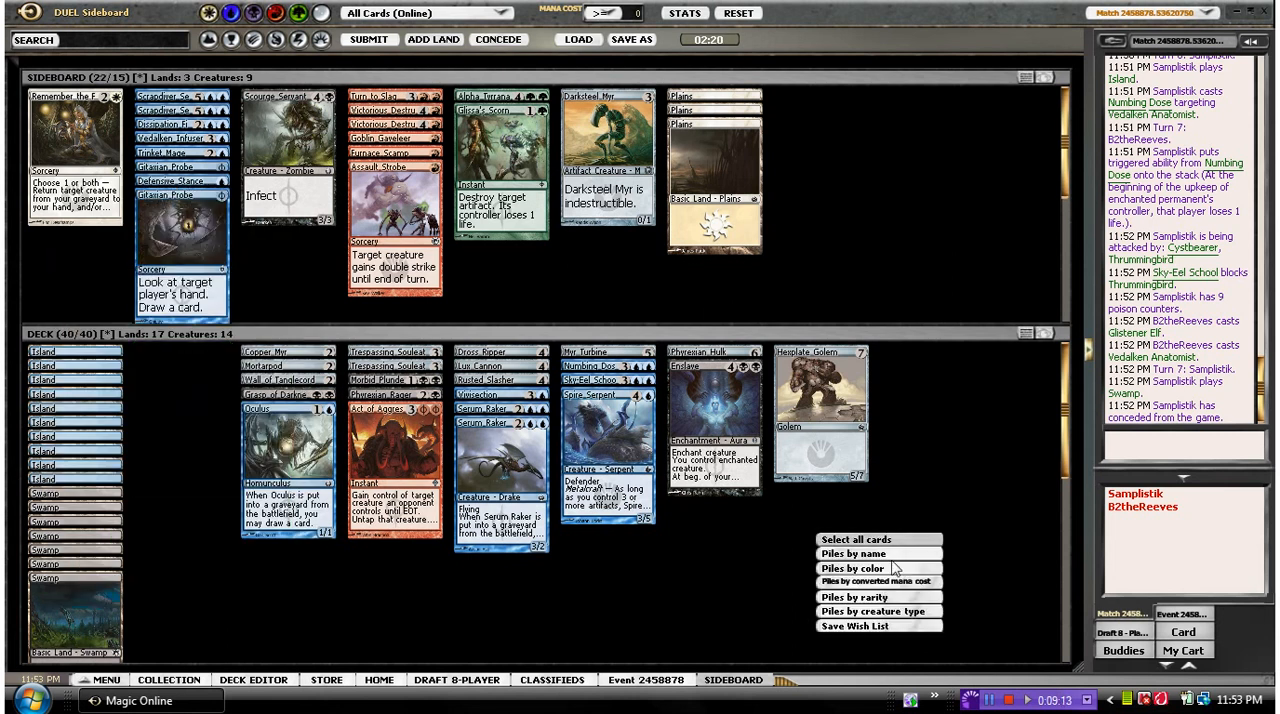
click(876, 581)
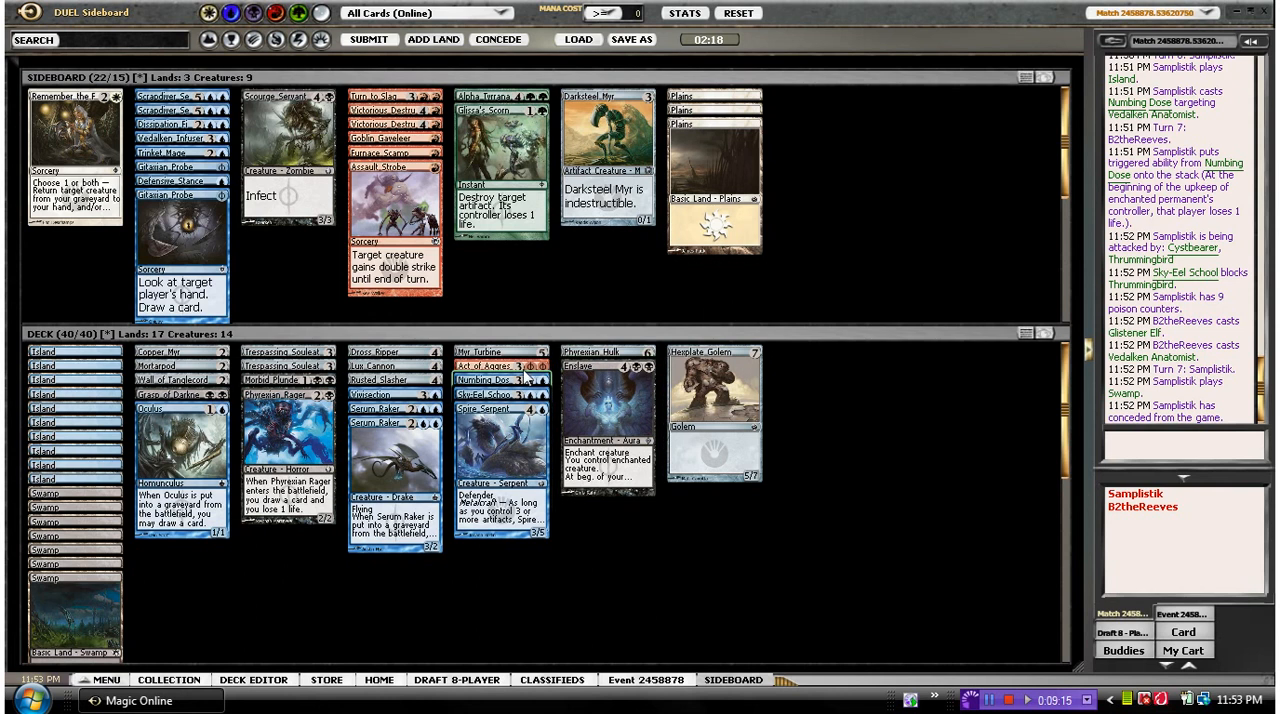
Reposition Act of Aggression among the deck piles and preview it at full size.
drag(500, 366, 291, 473)
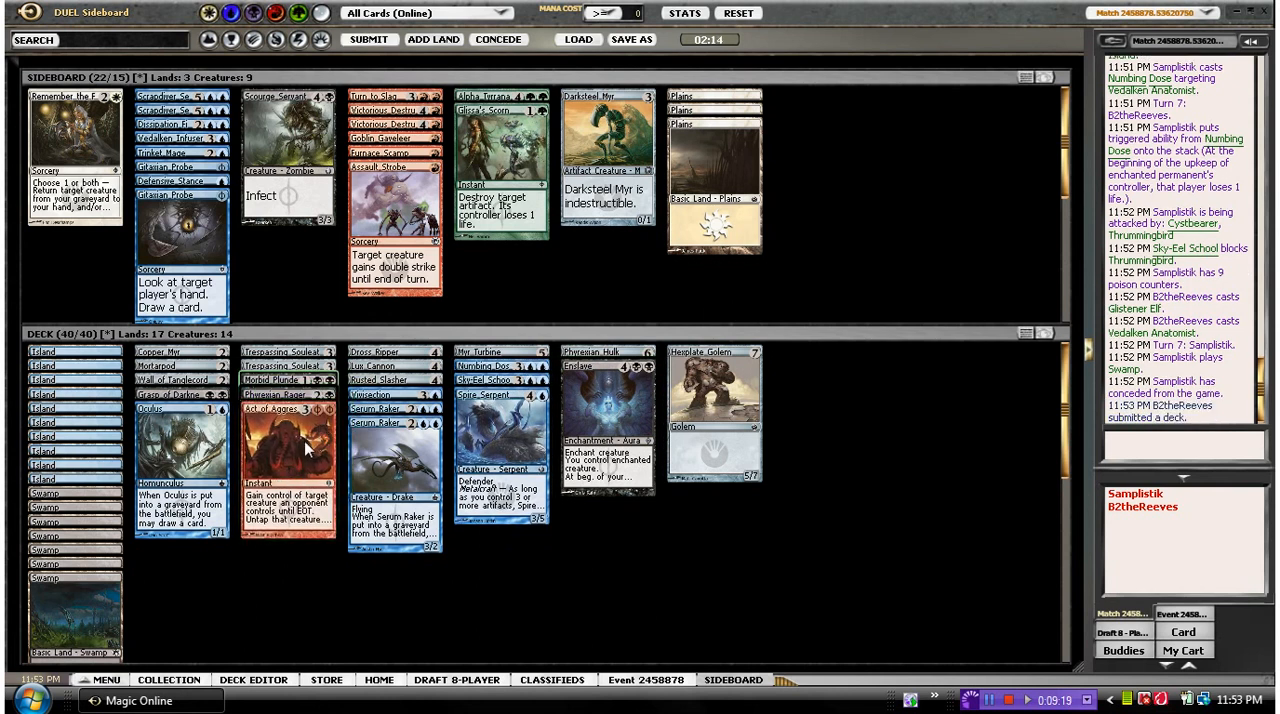
double_click(308, 452)
right_click(308, 452)
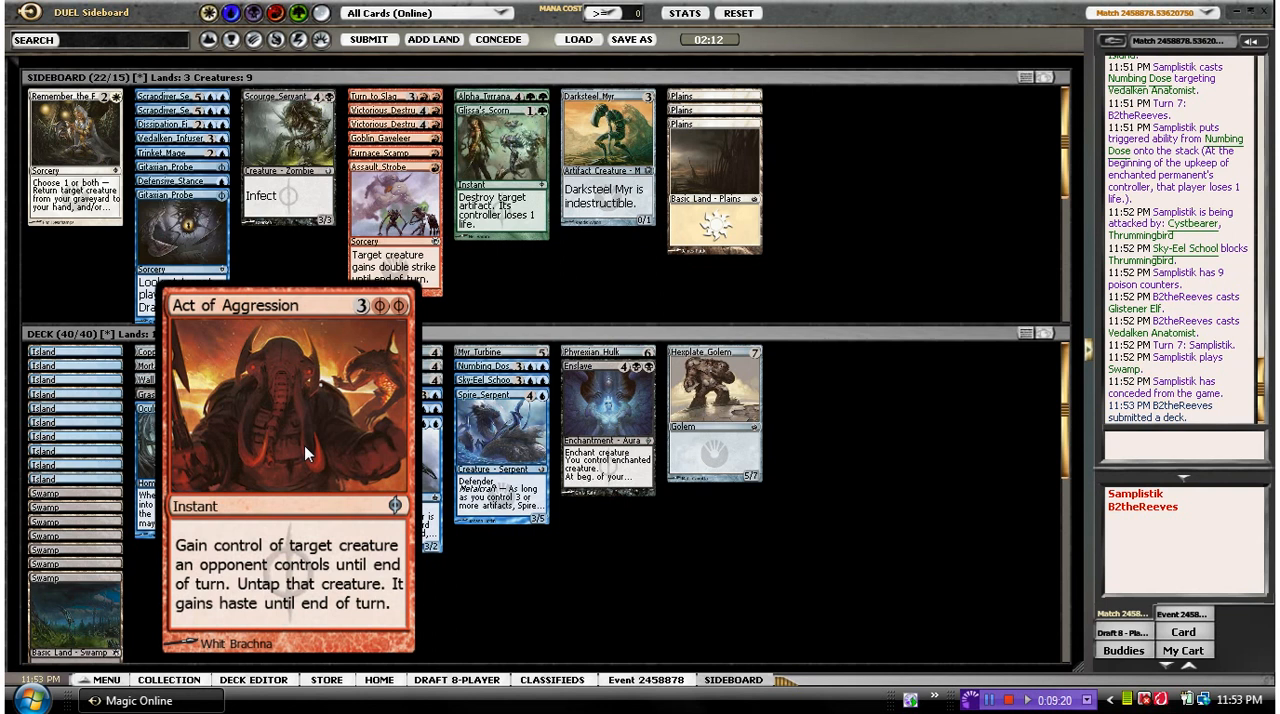
click(308, 452)
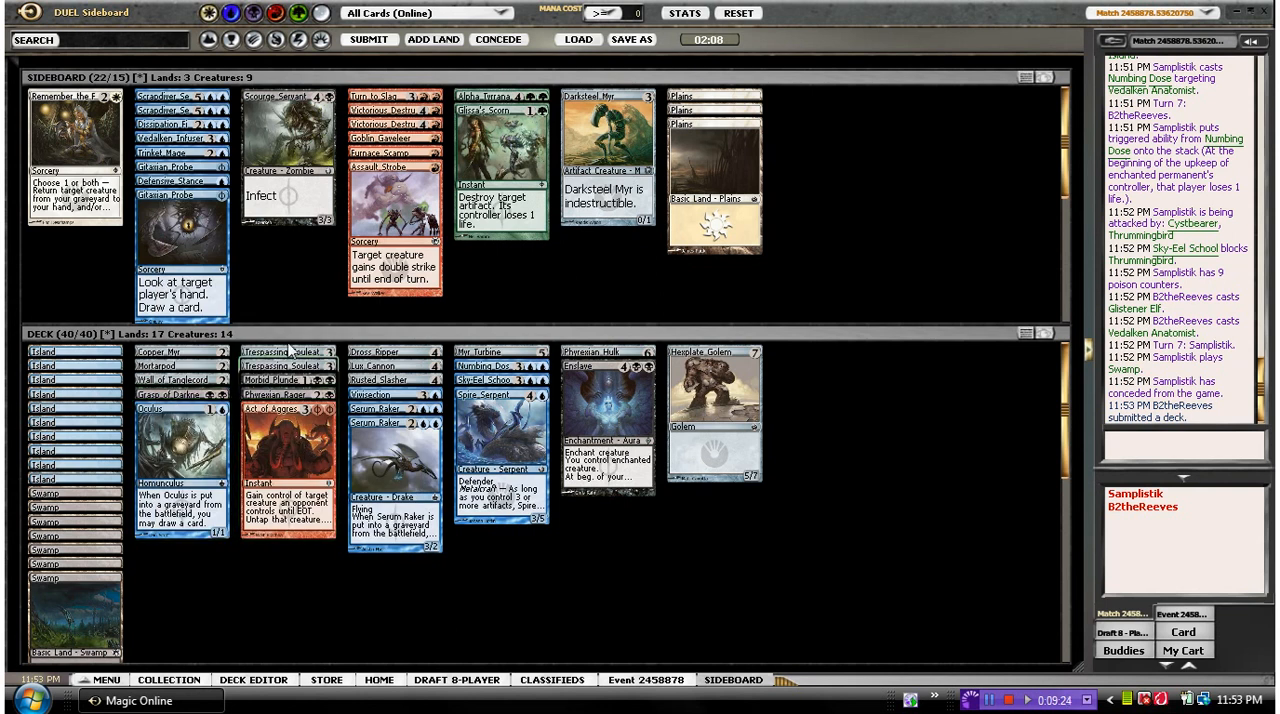
right_click(300, 455)
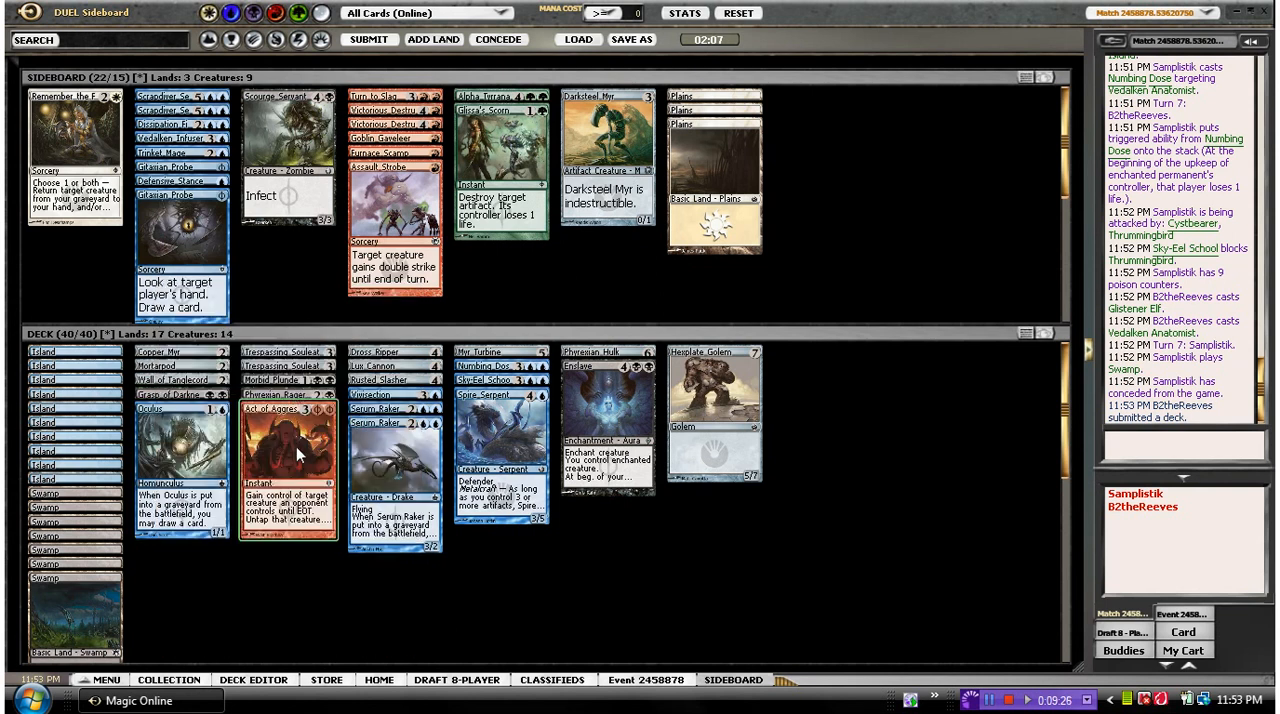